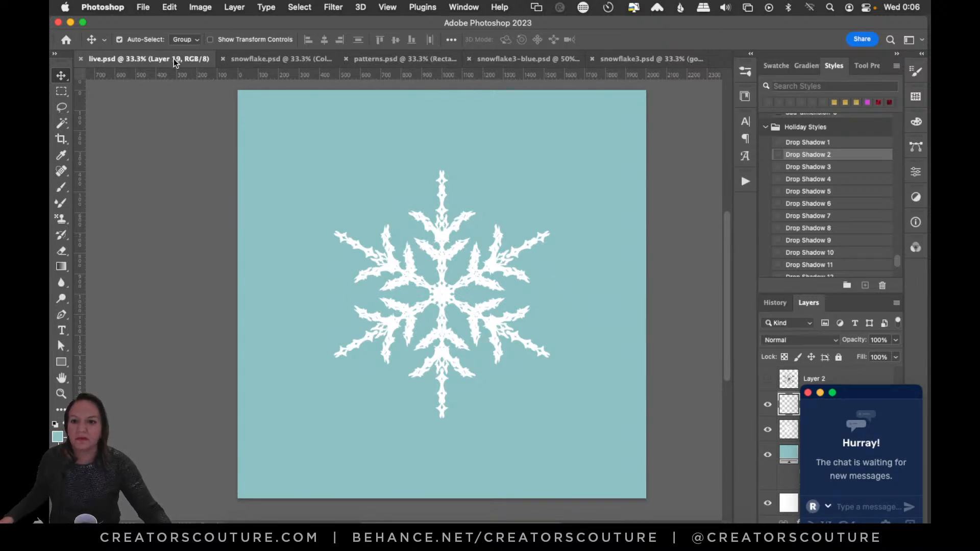
click(286, 60)
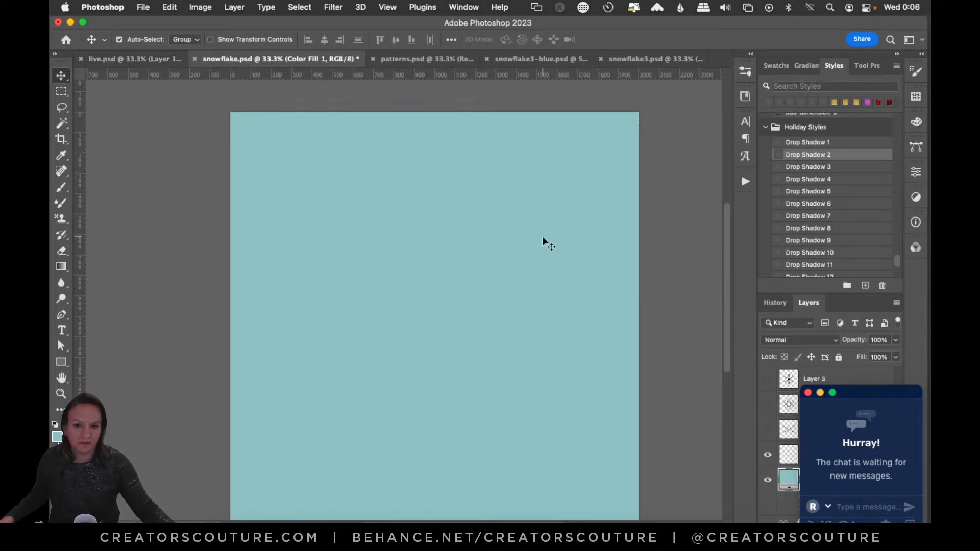
click(157, 59)
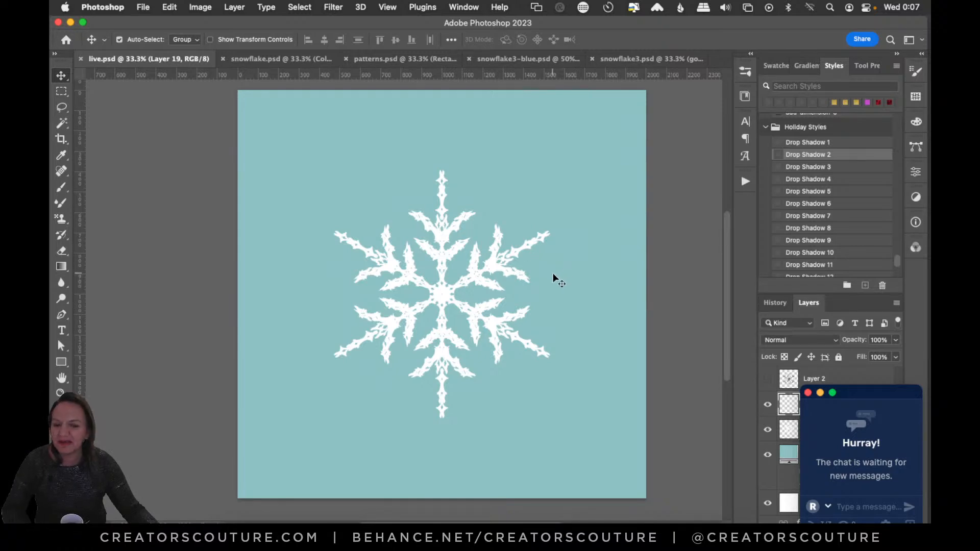
drag(728, 252, 721, 262)
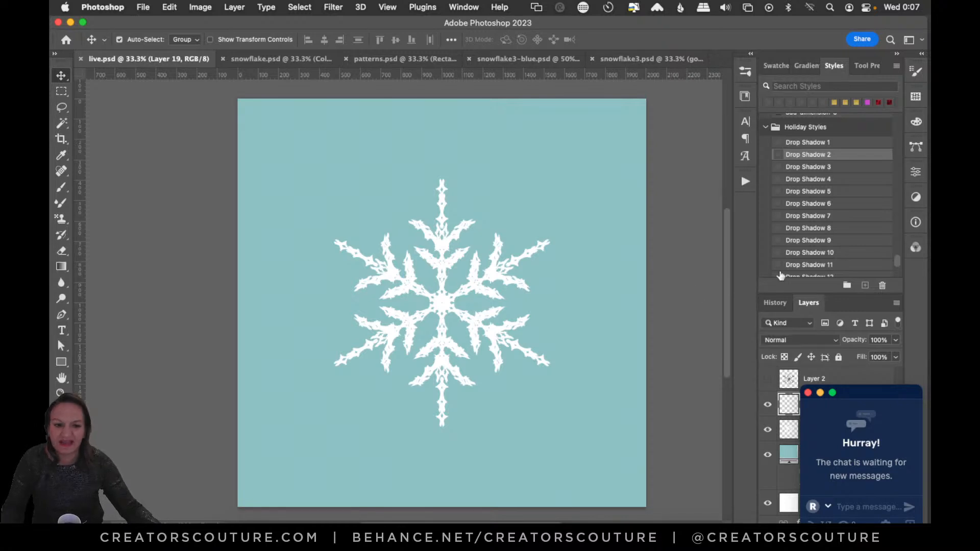
- Move the chat window off the layer list and hide Layer 18, keeping Layer 19 visible
drag(861, 393, 858, 397)
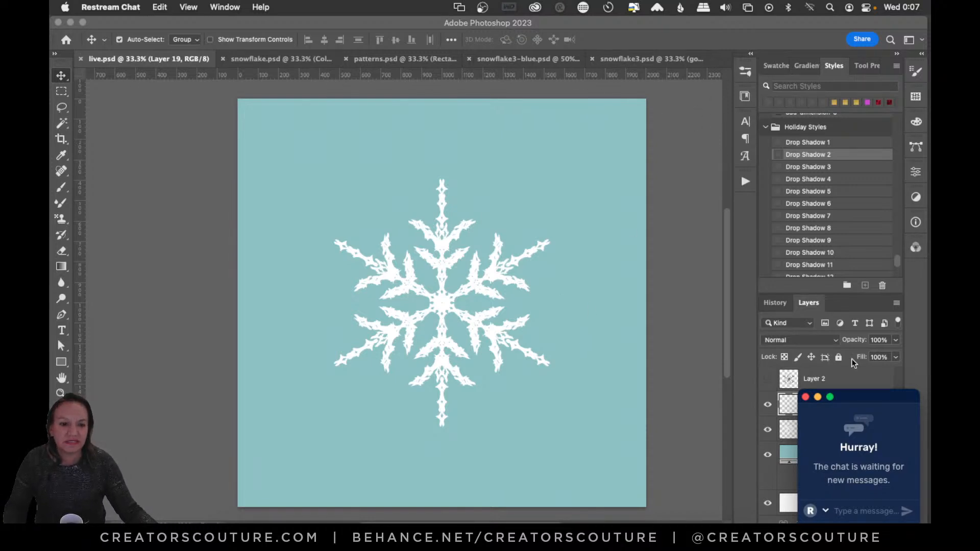
drag(851, 398, 105, 413)
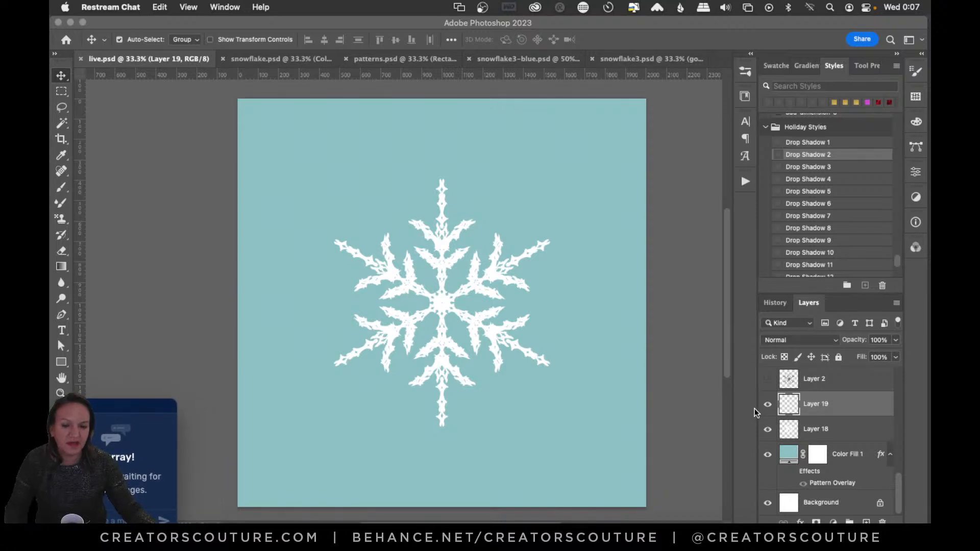
click(766, 429)
click(765, 429)
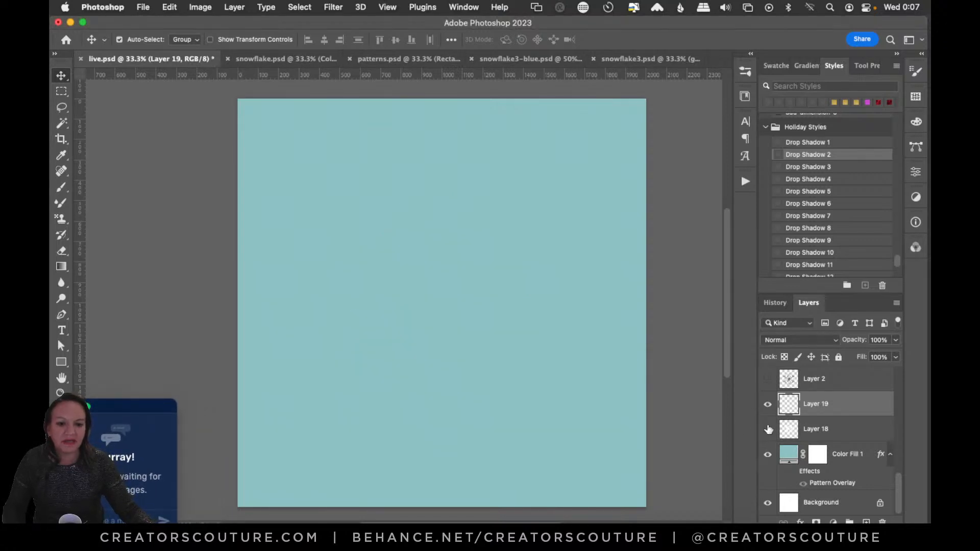
click(769, 411)
click(768, 411)
- Choose the snowflake1 brush from the snowflakes brush group, and select Layer 23 in snowflake.psd
click(746, 72)
mouse_move(728, 429)
mouse_down()
mouse_move(723, 495)
mouse_move(728, 482)
mouse_up()
click(645, 209)
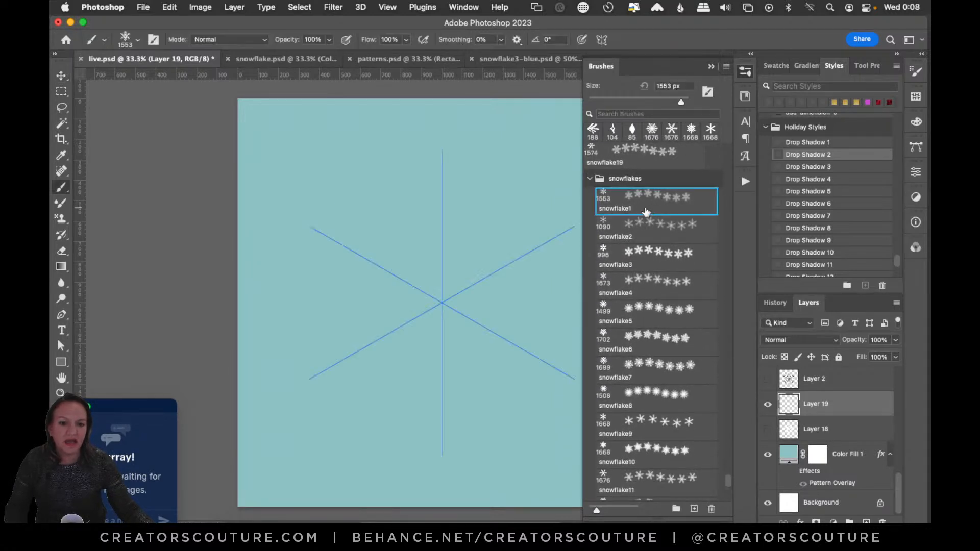
click(299, 60)
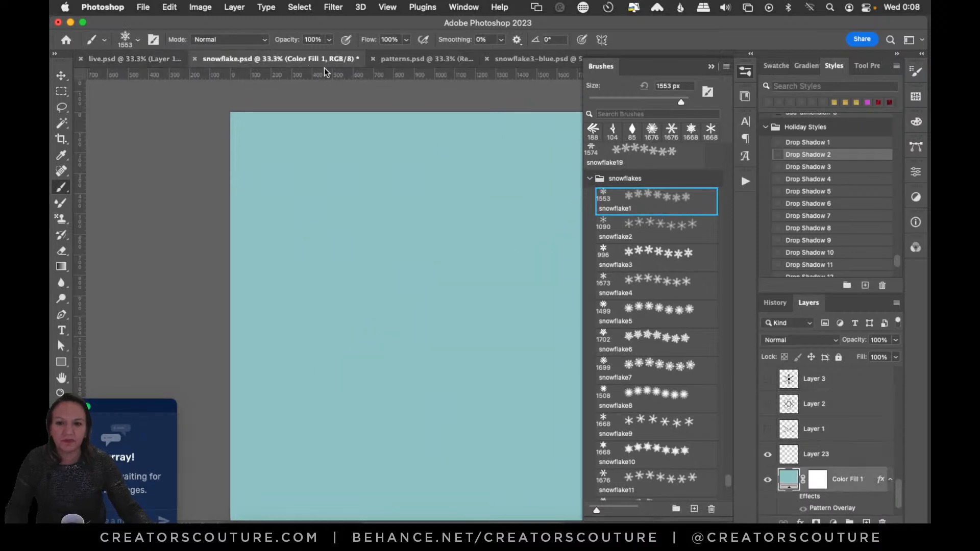
click(827, 455)
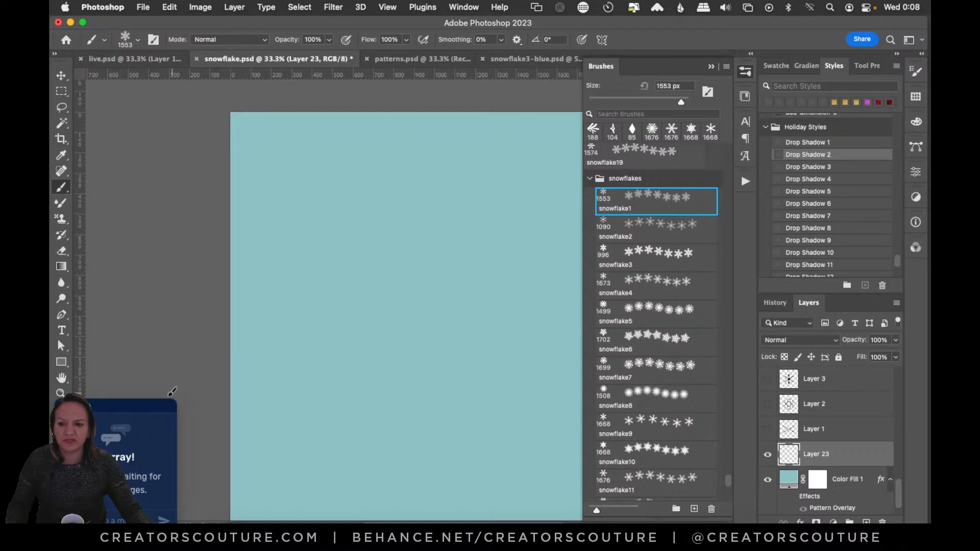
- Move the chat window clear of the colour swatches and set the foreground colour to white, ffffff
click(128, 411)
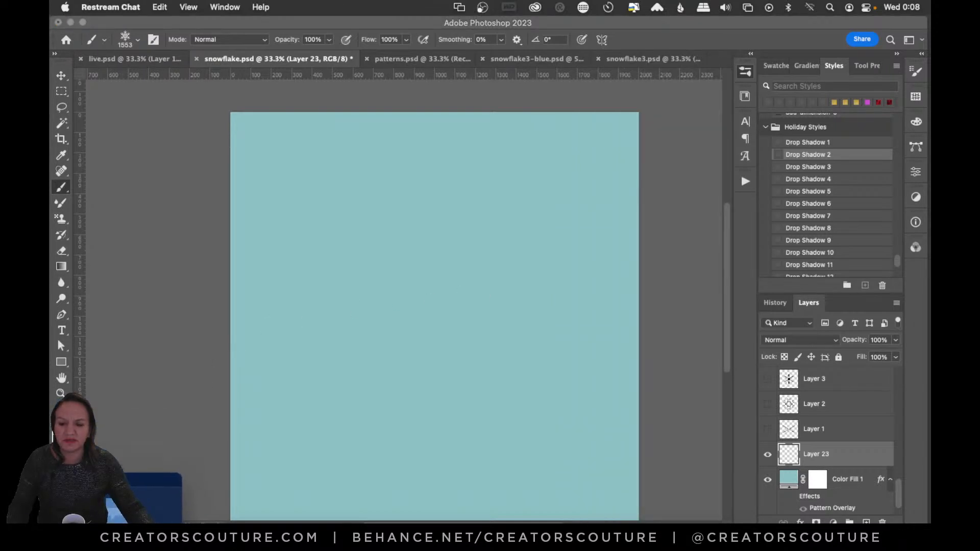
click(58, 433)
click(612, 328)
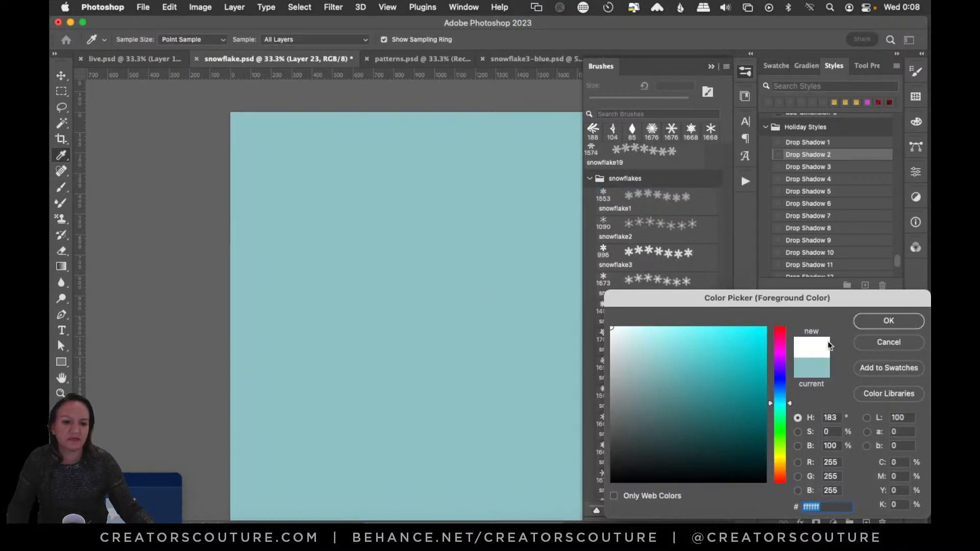
click(871, 322)
- Stamp the snowflake1 and snowflake2 brushes once each near the canvas centre, undoing each stamp
click(656, 200)
click(419, 292)
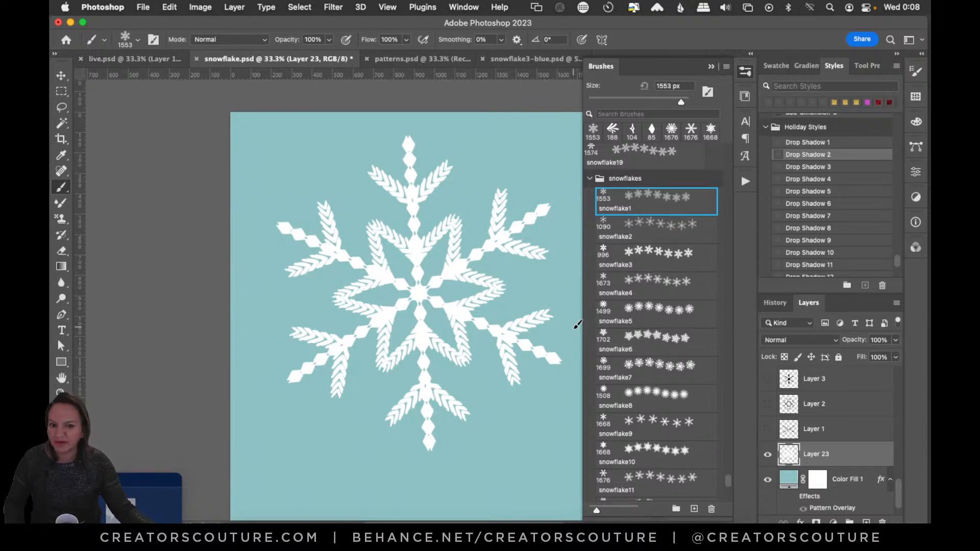
key(super+z)
click(641, 230)
click(446, 313)
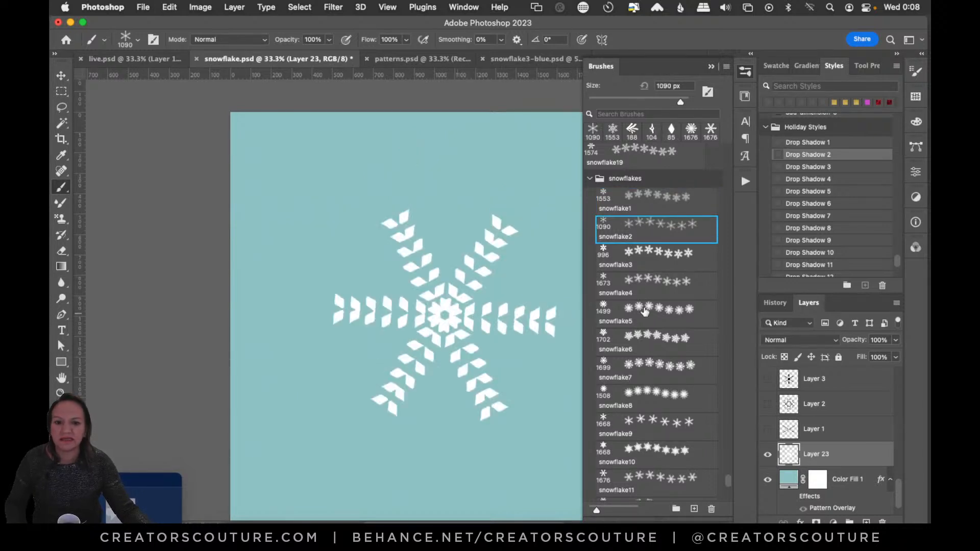
key(super+z)
- Stamp the snowflake3 and snowflake4 brushes once each on Layer 23, undoing each stamp
click(651, 258)
click(434, 291)
key(super+z)
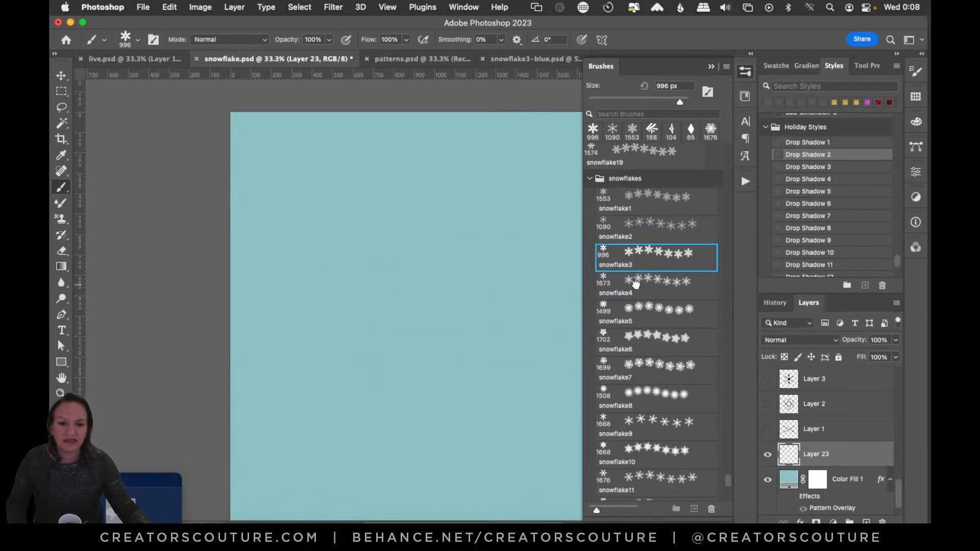
click(638, 289)
click(435, 309)
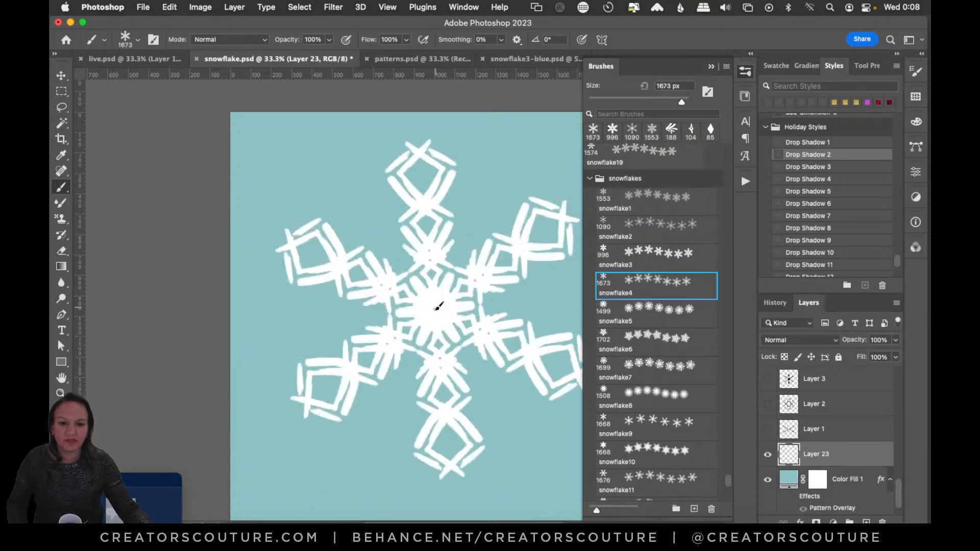
click(635, 335)
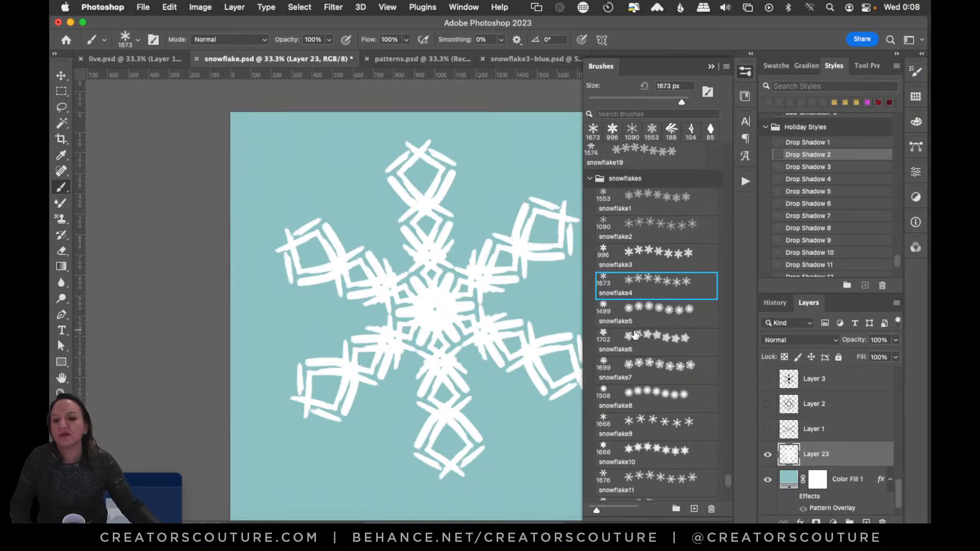
key(super+z)
- Try the snowflake5 brush with three separate stamps around the canvas centre, undoing each one
click(644, 313)
click(448, 321)
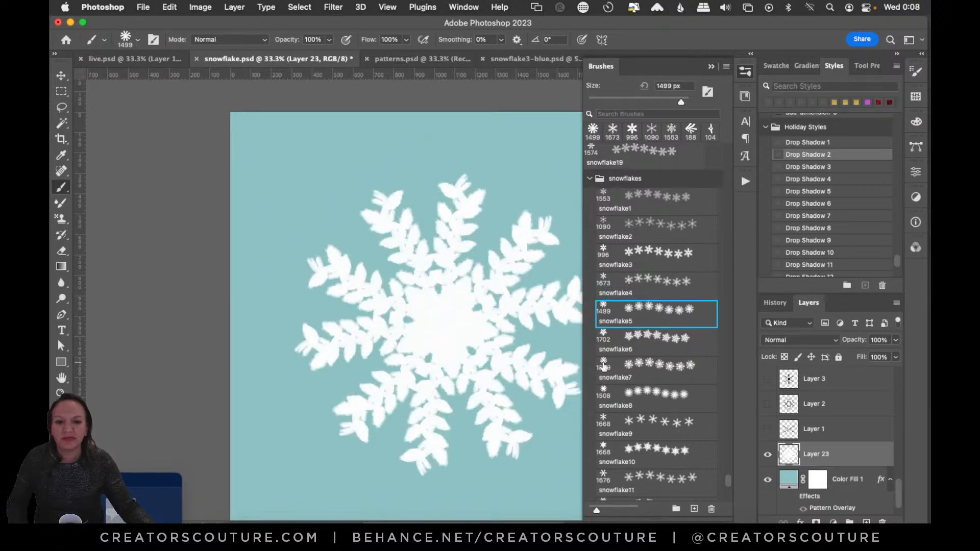
key(super+z)
click(433, 306)
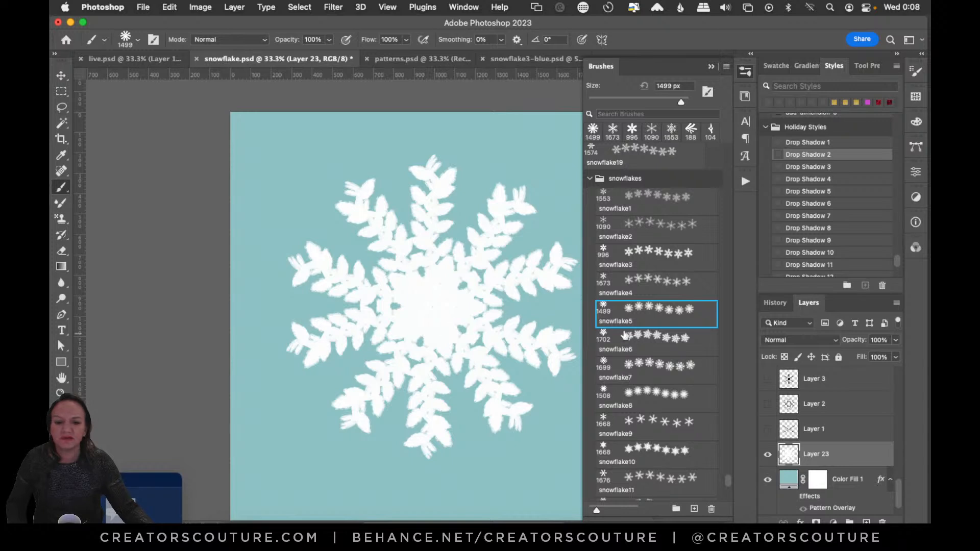
key(super+z)
click(457, 295)
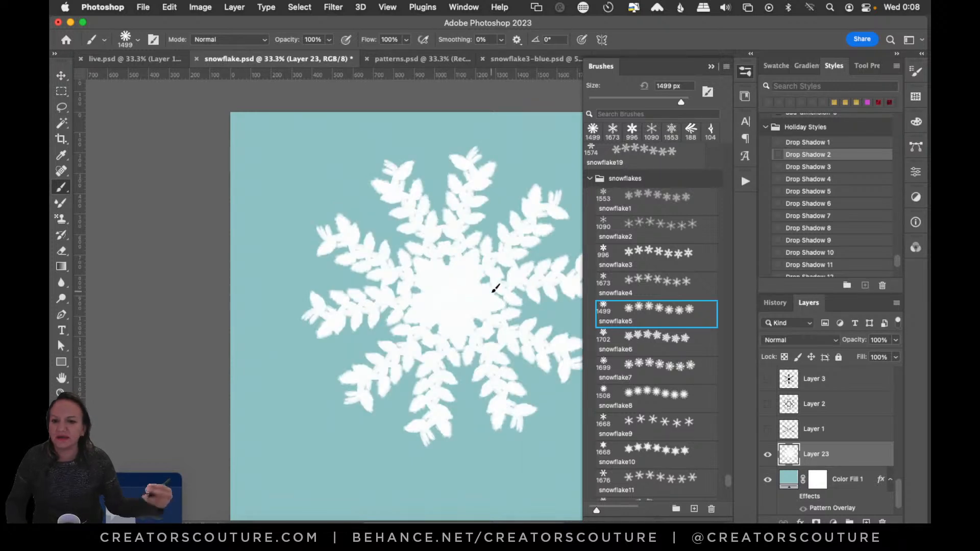
key(super+z)
- Try the snowflake6 brush with two separate stamps on the canvas, undoing each one
click(650, 341)
click(424, 296)
key(super+z)
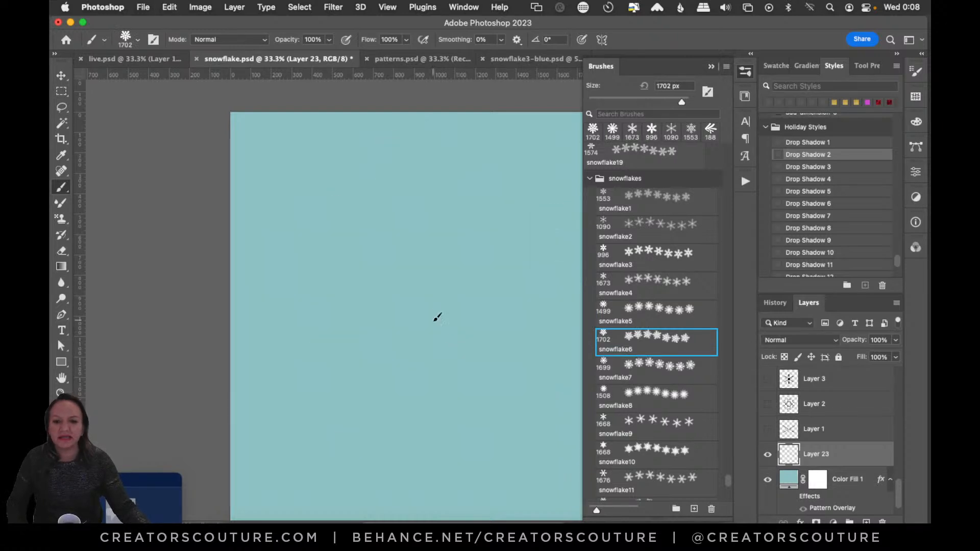
click(435, 307)
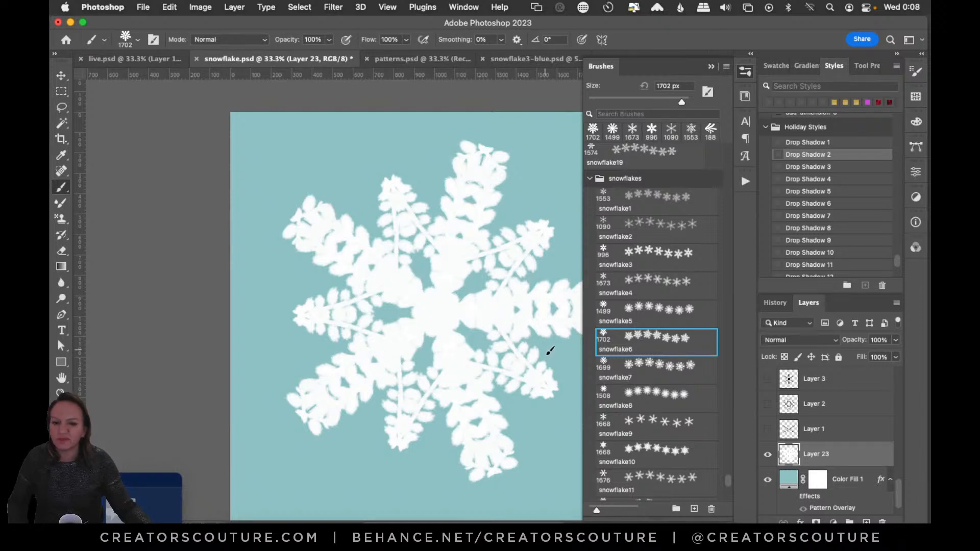
key(super+z)
- Stamp the snowflake7 and snowflake8 brushes once each on Layer 23, undoing each stamp
click(639, 372)
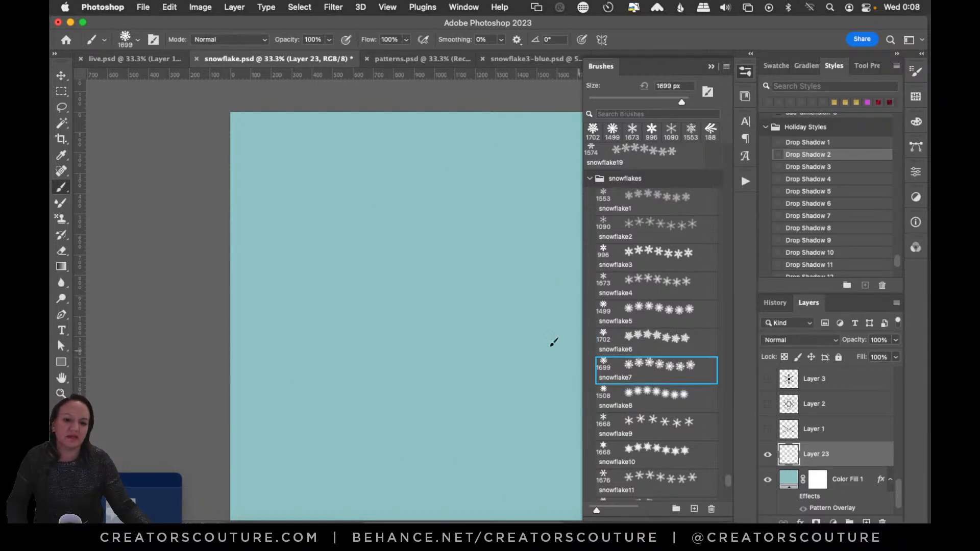
click(428, 312)
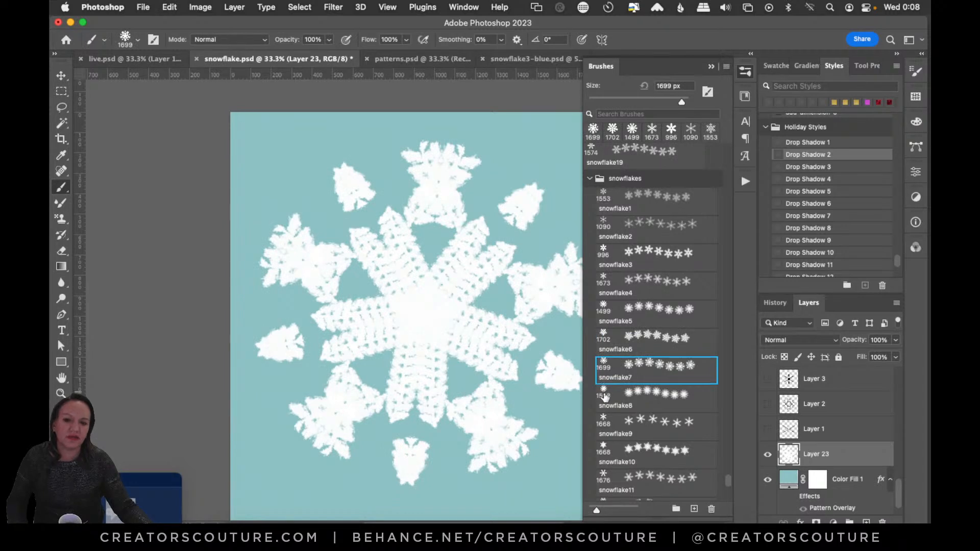
key(super+z)
click(640, 401)
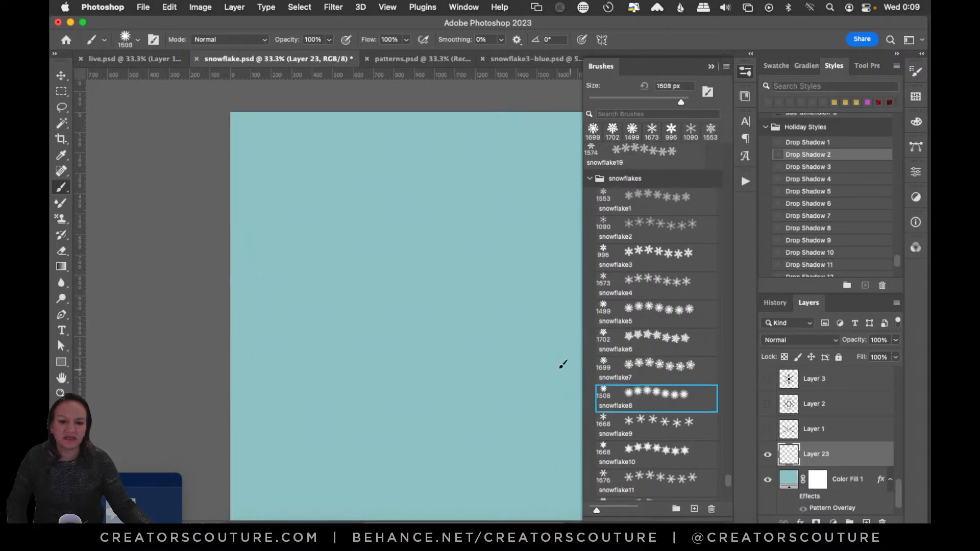
click(445, 322)
key(super+z)
- Stamp the snowflake9 and snowflake10 brushes once each on the canvas, undoing each stamp
click(640, 428)
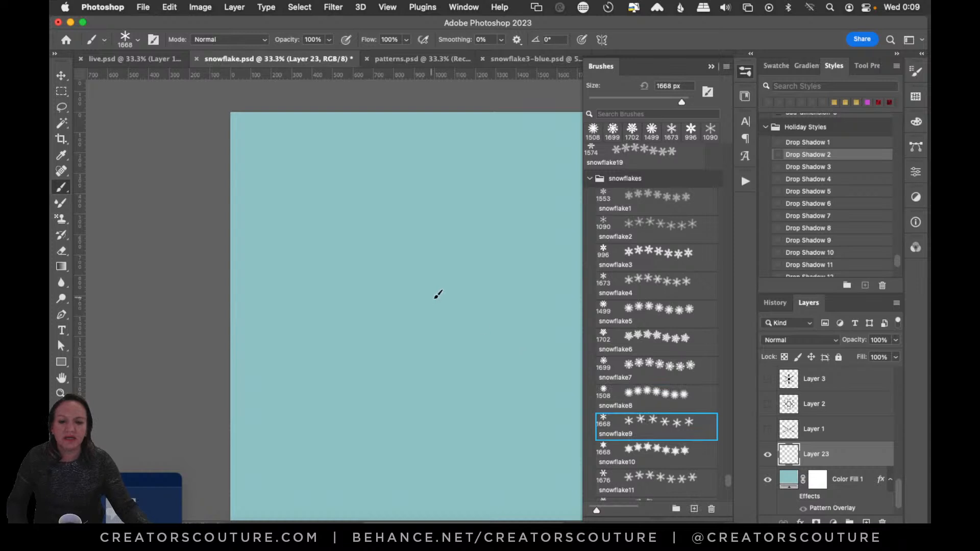
click(437, 295)
key(super+z)
click(448, 306)
key(super+z)
- Stamp the snowflake11 and snowflake12 brushes once each on the canvas, undoing each stamp
click(631, 474)
click(438, 338)
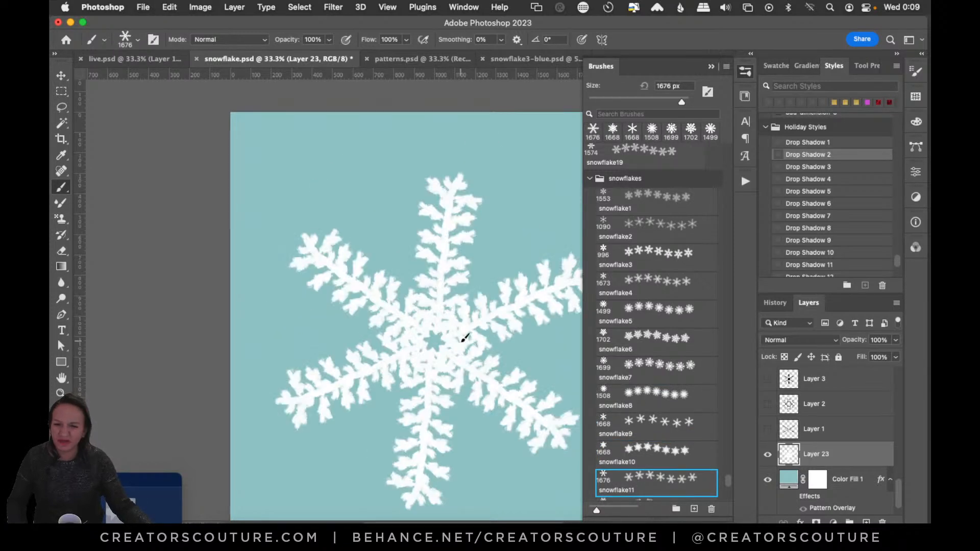
scroll(658, 358, down, 5)
click(656, 312)
key(super+z)
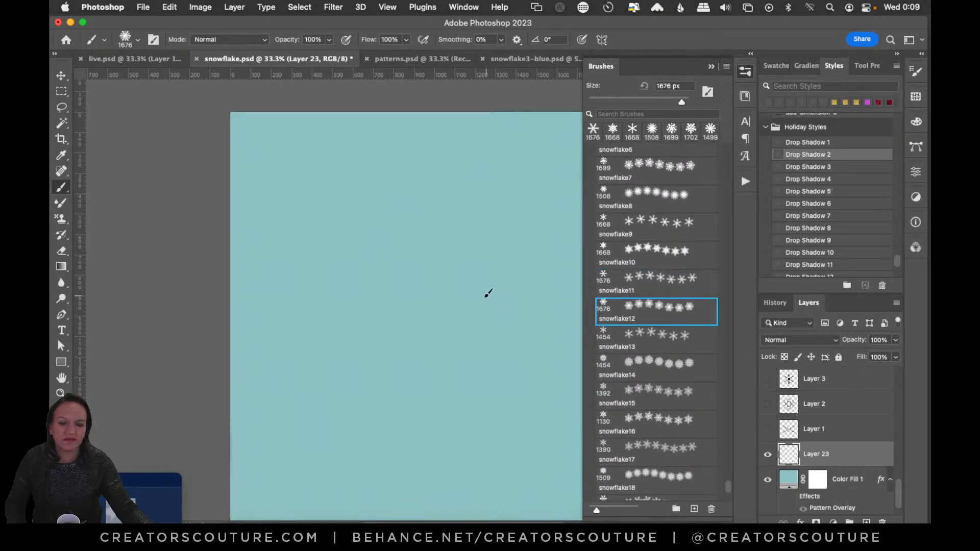
click(475, 302)
key(super+z)
- Stamp the snowflake13 and snowflake14 brushes once each on Layer 23, undoing each stamp
click(632, 339)
click(436, 332)
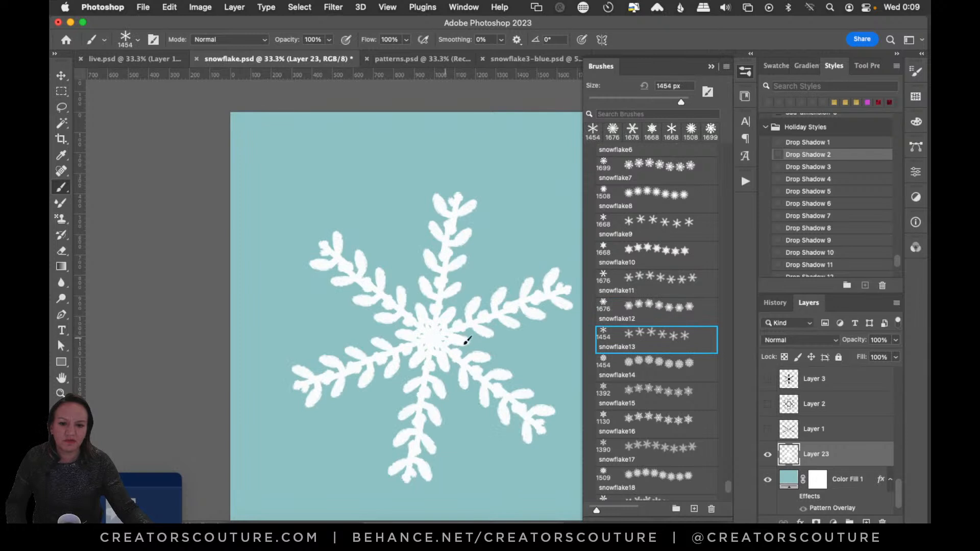
key(super+z)
click(636, 364)
click(444, 313)
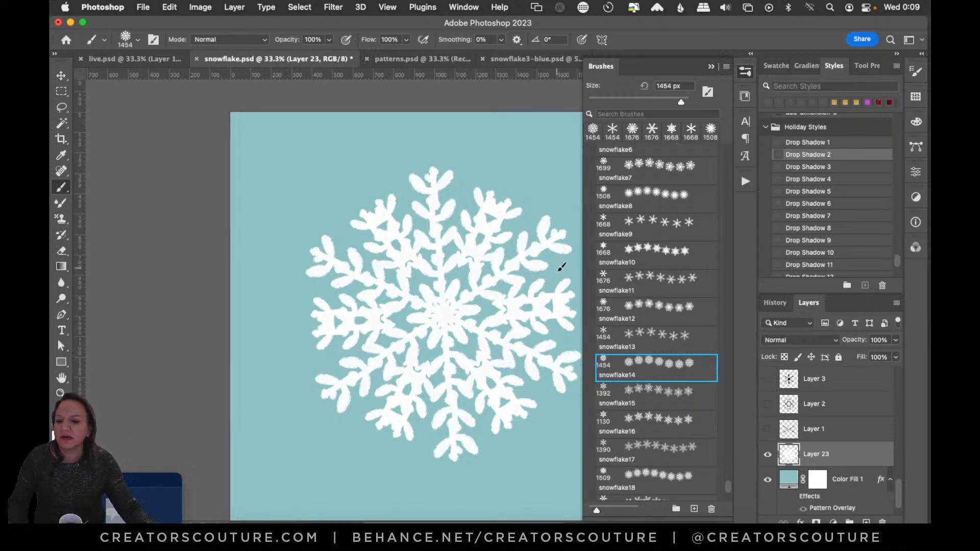
key(super+z)
- Stamp the snowflake15 brush once, undo the stamp, and close the brush list
click(661, 394)
click(468, 277)
key(super+z)
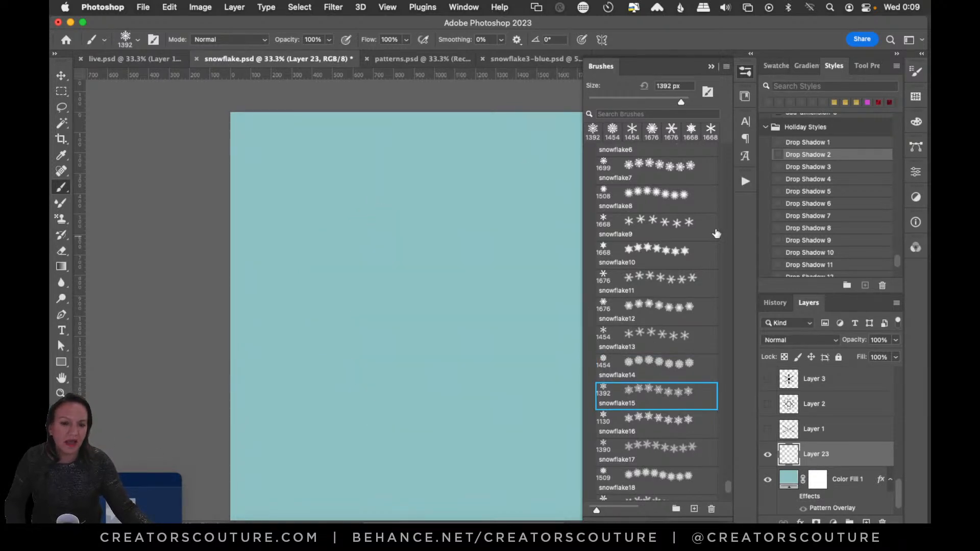
click(746, 75)
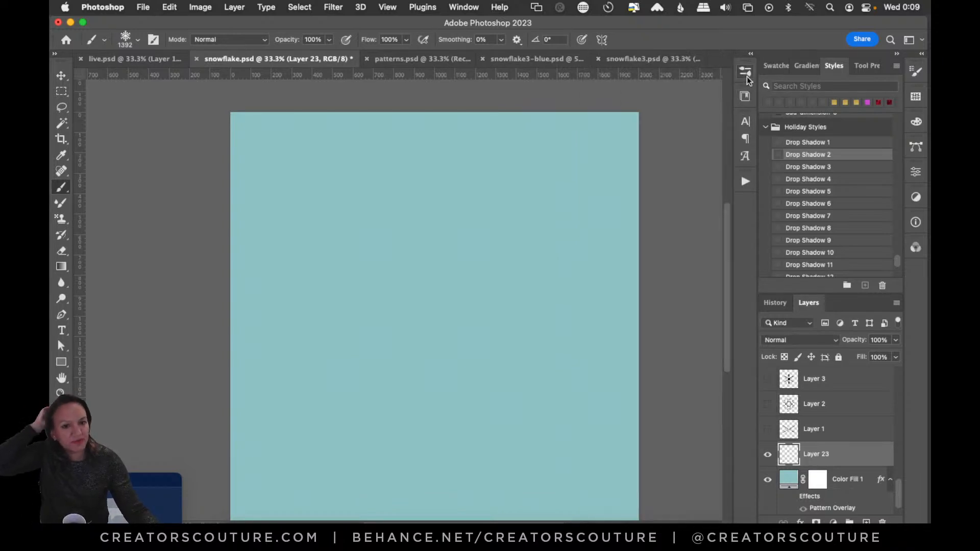
- Switch back to live.psd and activate the Brush tool so the six-armed symmetry guides show on Layer 19
click(158, 60)
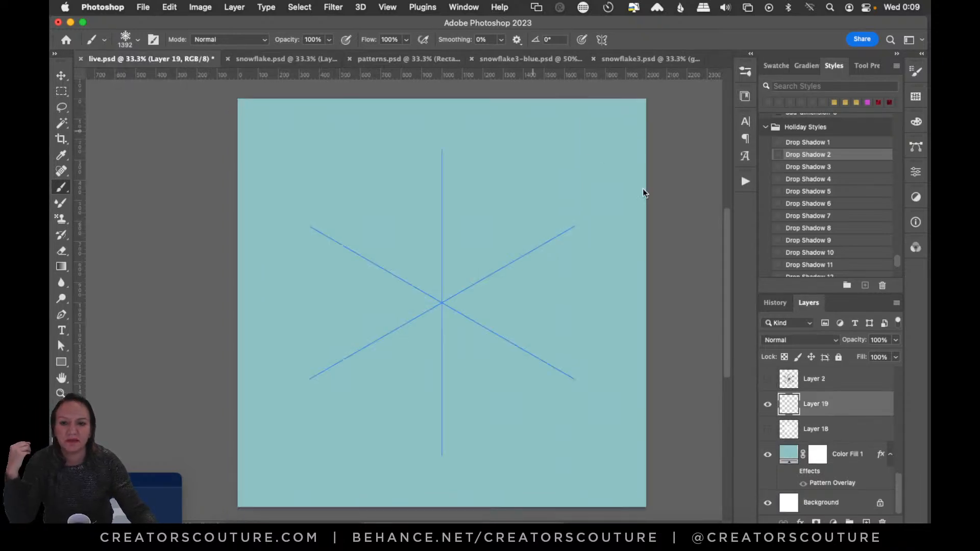
click(61, 76)
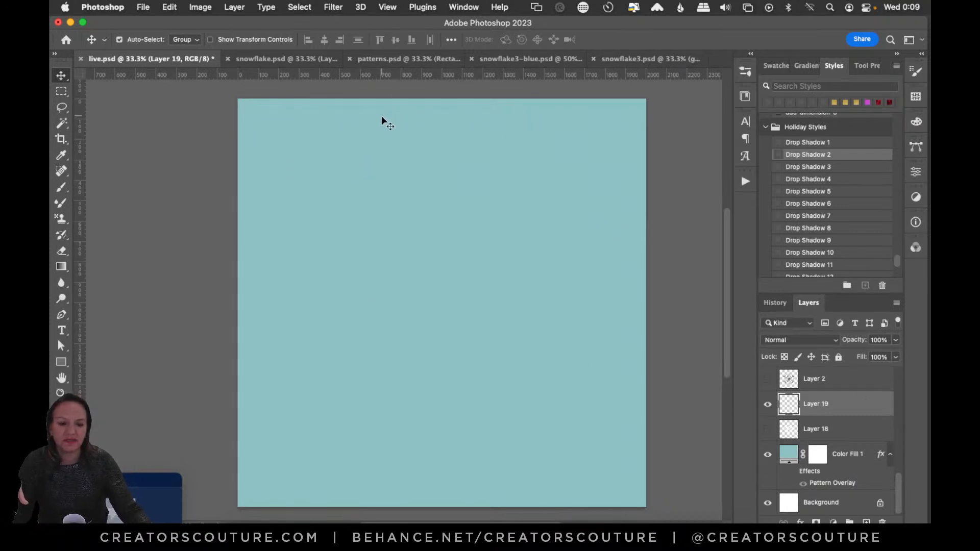
click(68, 189)
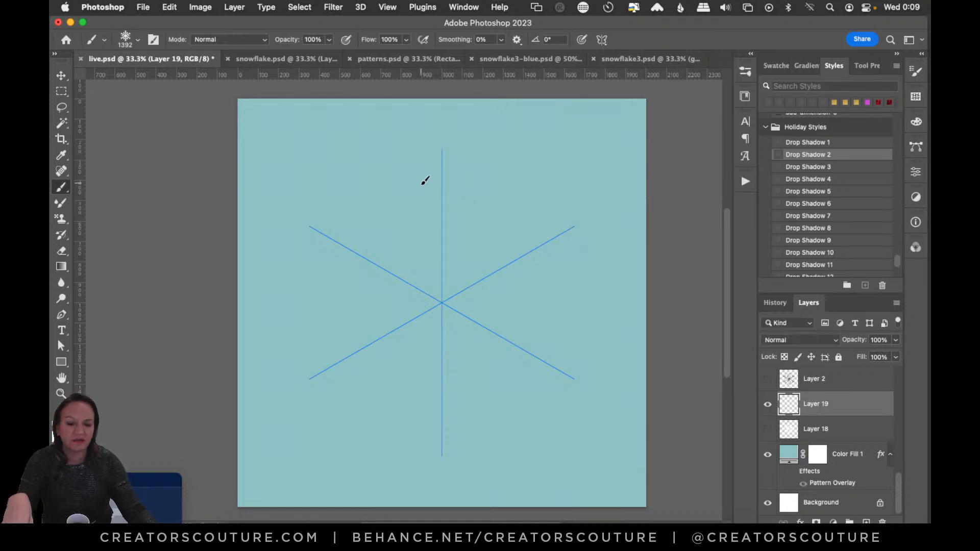
drag(116, 479, 122, 459)
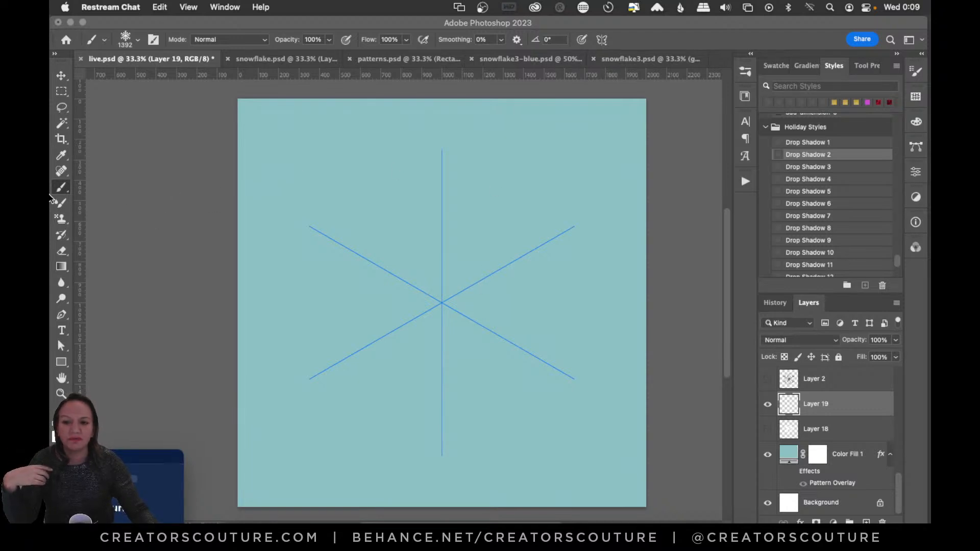
- Turn off the paint symmetry in live.psd and choose the Brush tool again
click(602, 40)
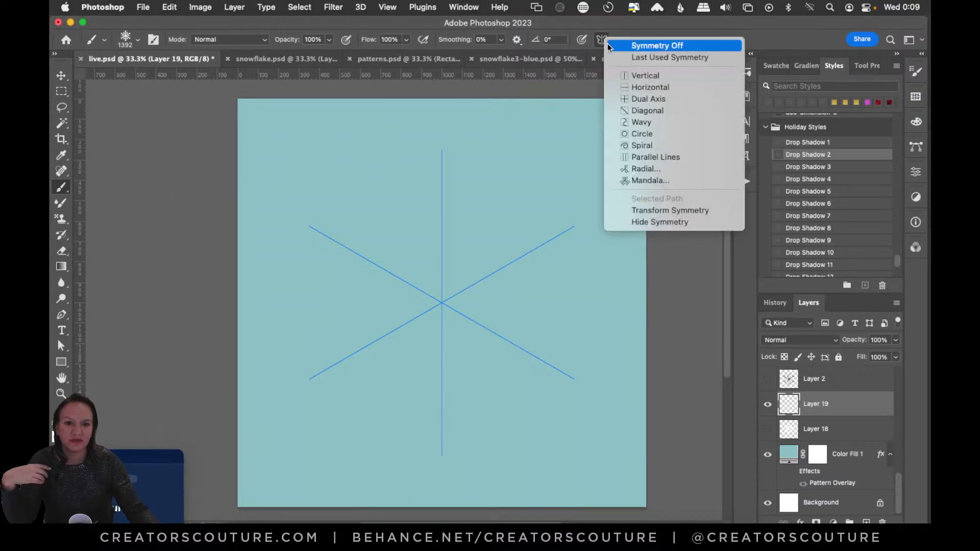
click(636, 47)
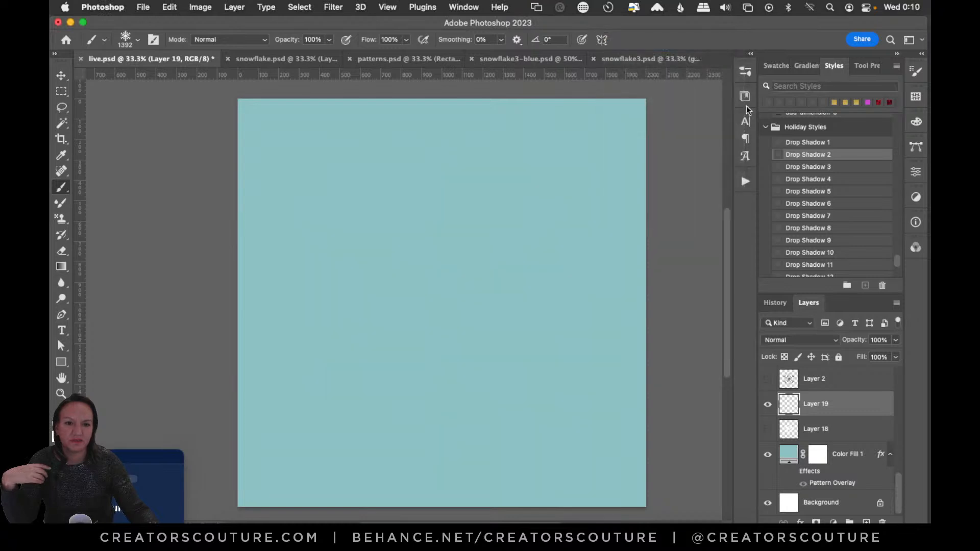
right_click(62, 192)
click(109, 185)
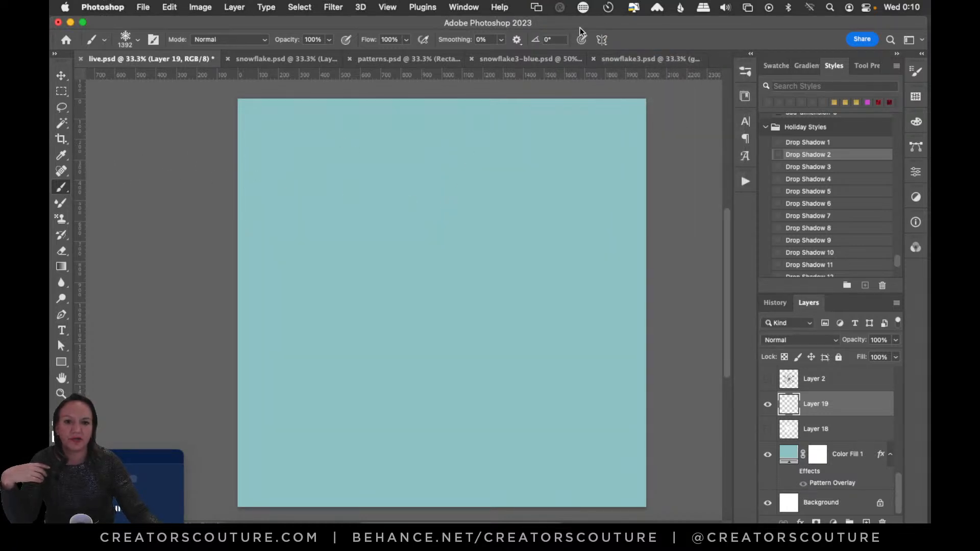
- Set up Mandala paint symmetry with a segment count of 6 and accept its default size and position
click(604, 39)
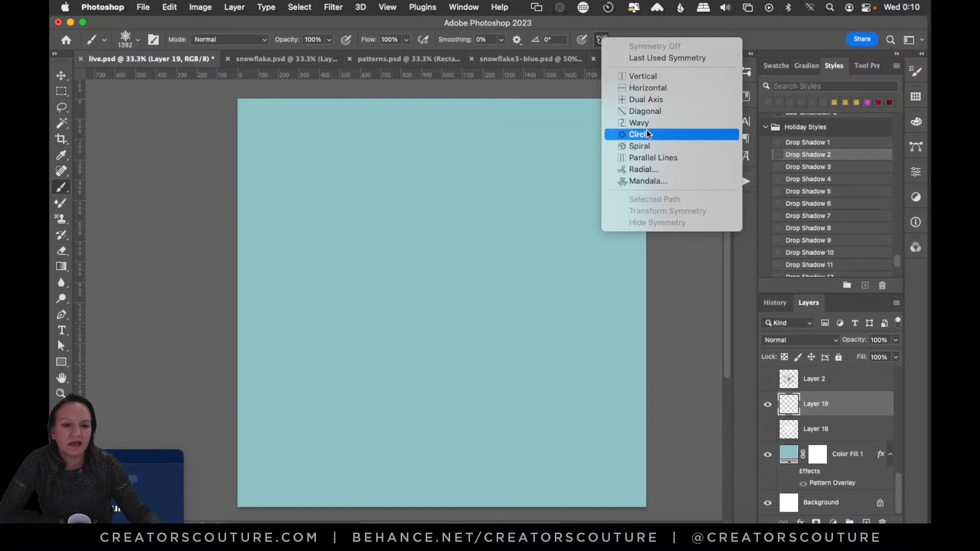
click(646, 183)
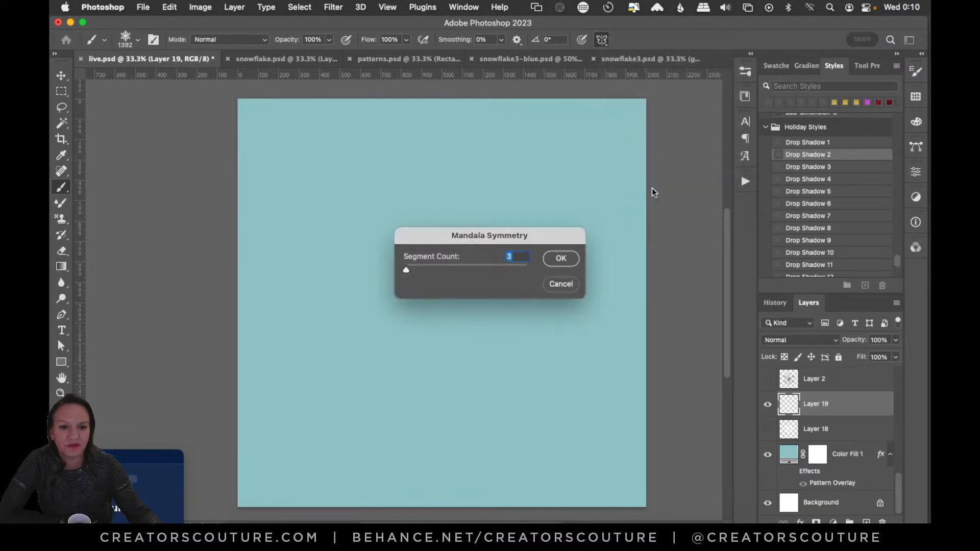
text(6)
click(561, 260)
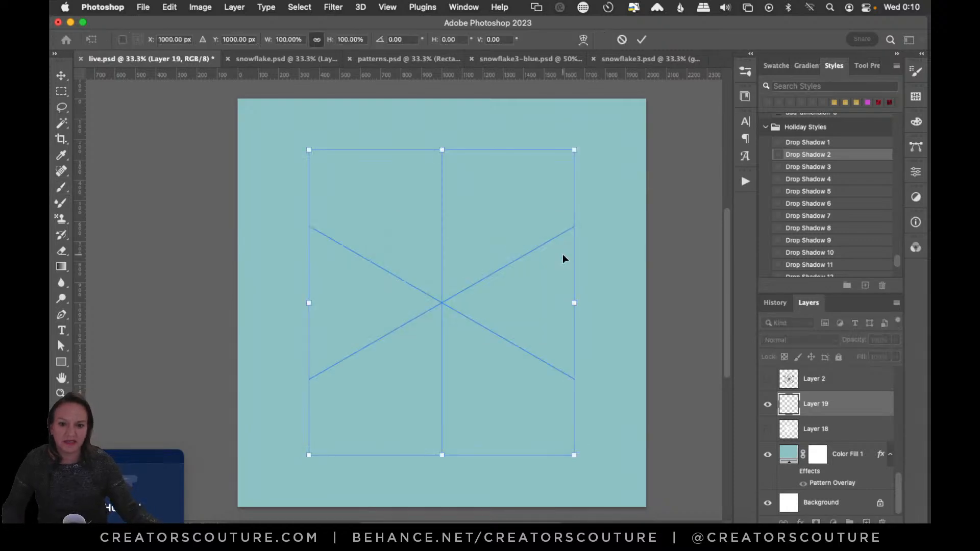
click(641, 40)
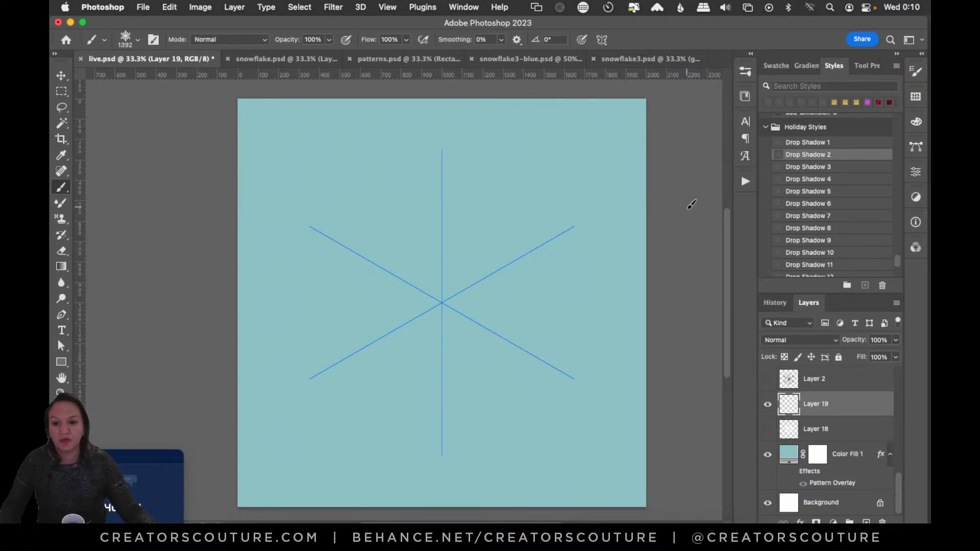
- Hide the Color Fill 1 layer and try to define a brush preset from the empty Layer 19
click(765, 462)
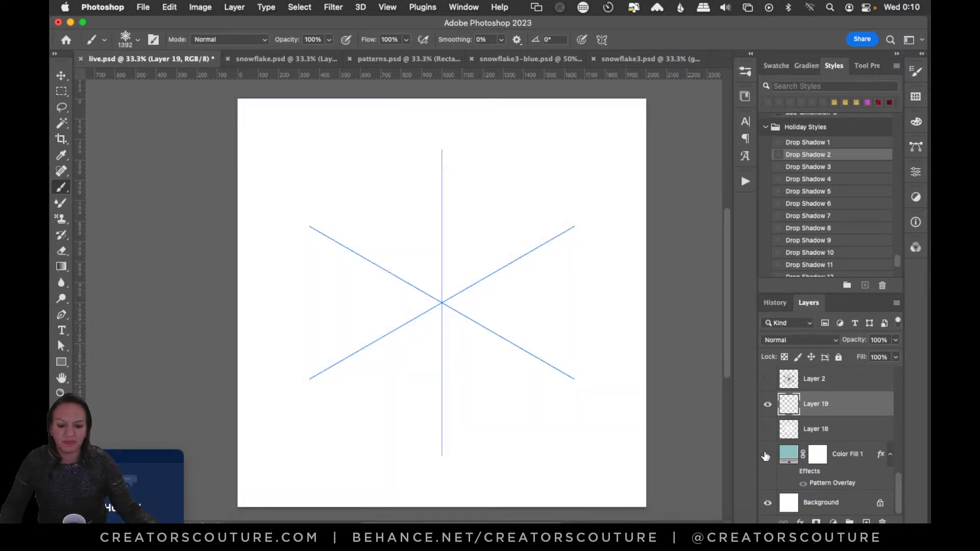
key(super+z)
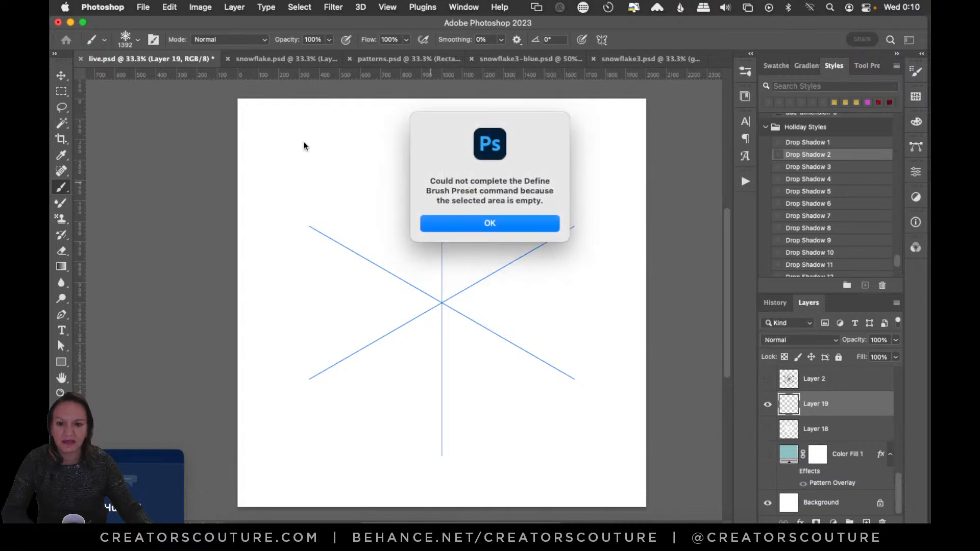
click(520, 224)
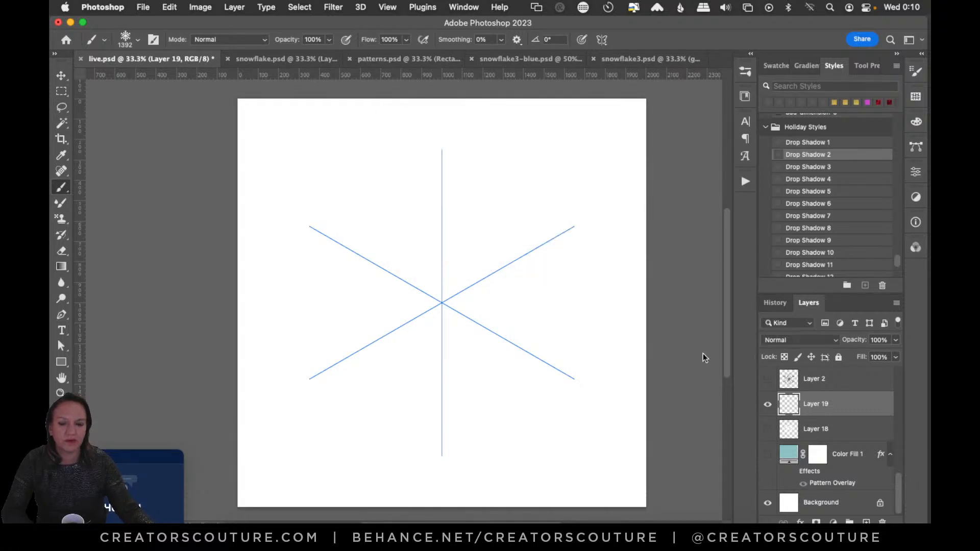
click(171, 7)
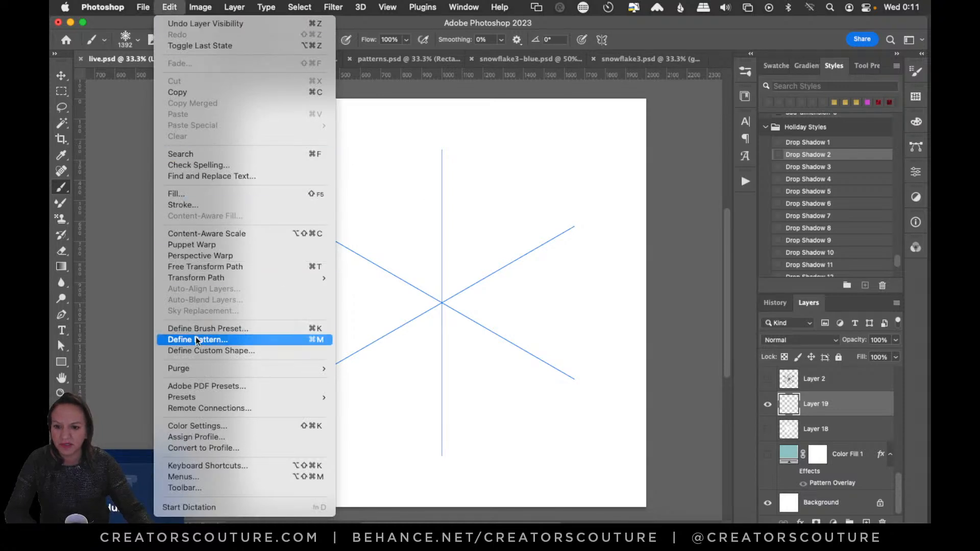
mouse_move(200, 398)
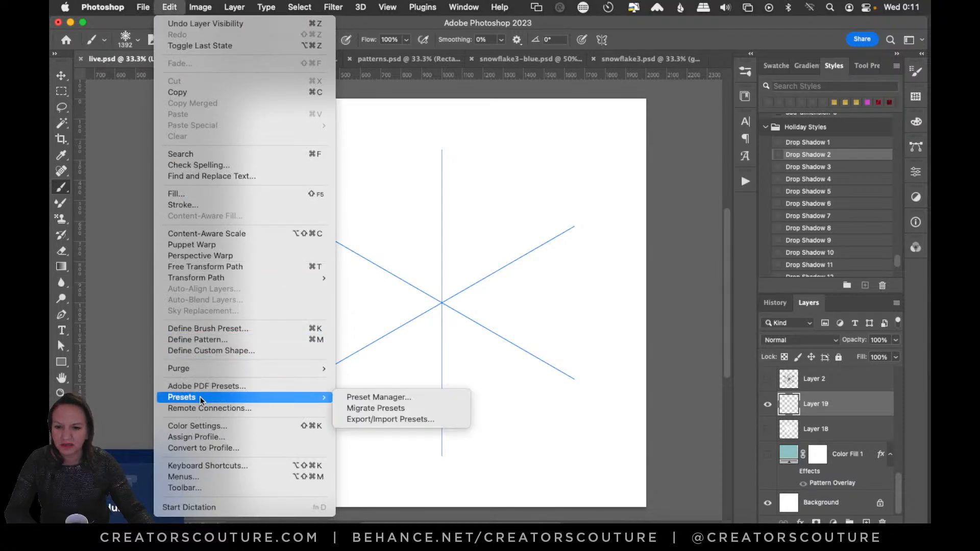
click(181, 4)
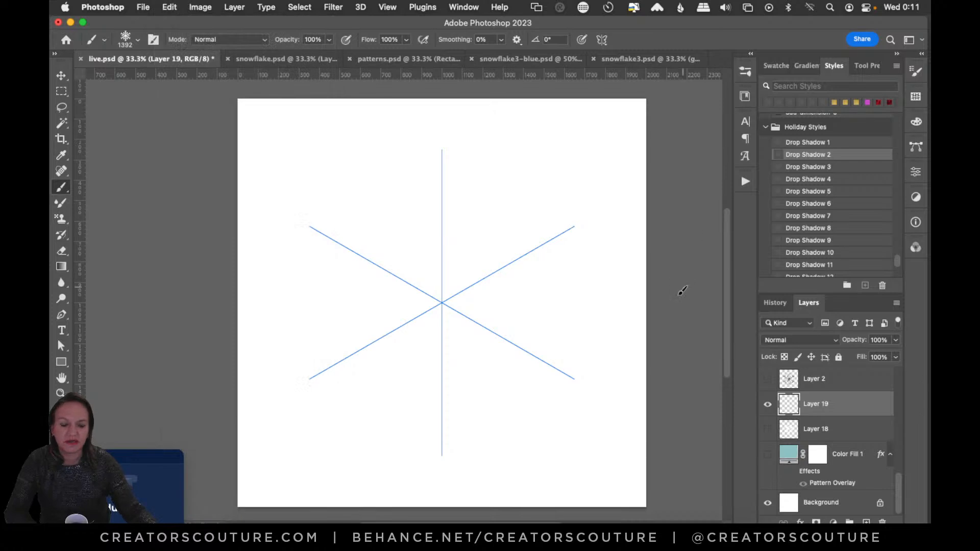
- Switch to snowflake.psd and briefly show and hide Layer 4
click(288, 60)
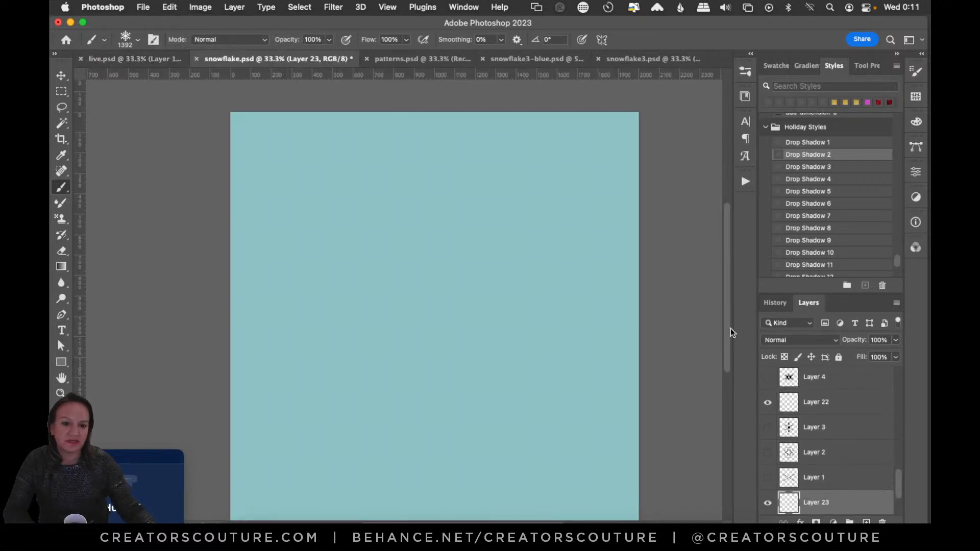
click(768, 378)
click(768, 378)
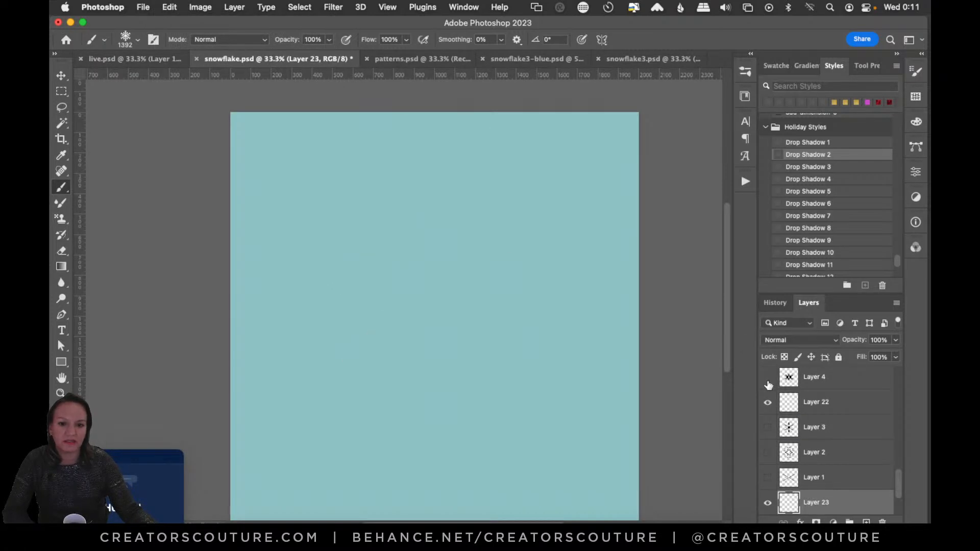
- Return to live.psd and make the Color Fill 1 layer visible again
click(136, 59)
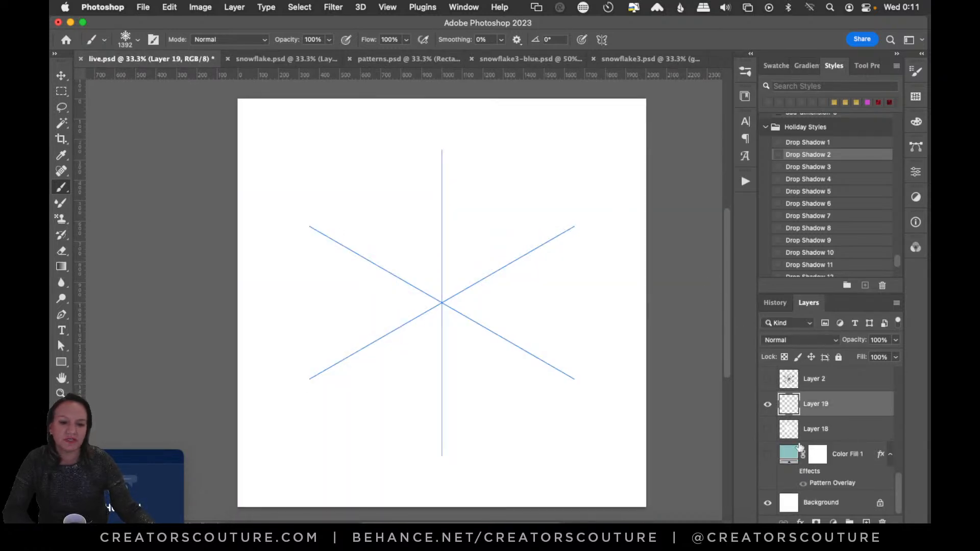
click(767, 455)
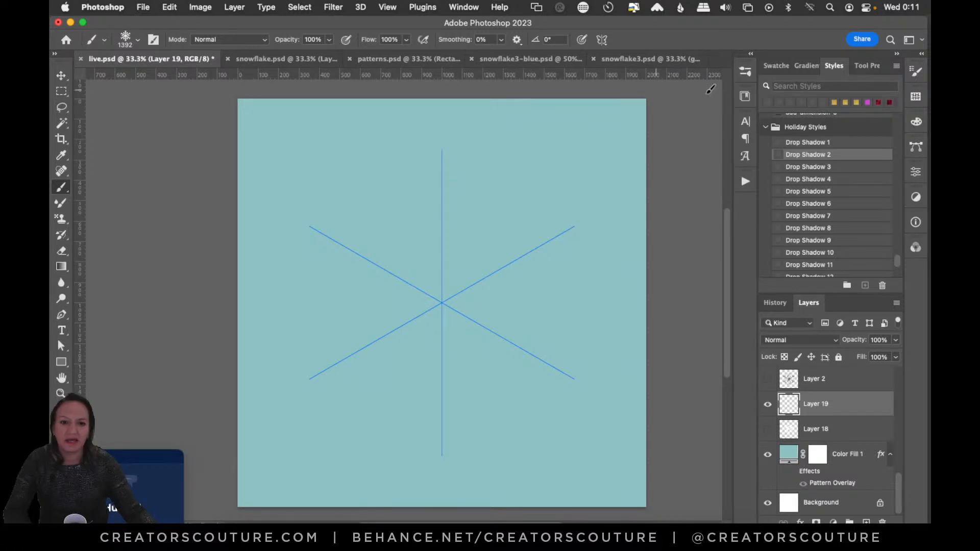
- Choose the starry 1 brush from the starry group at 85 px and close the brush list
click(746, 71)
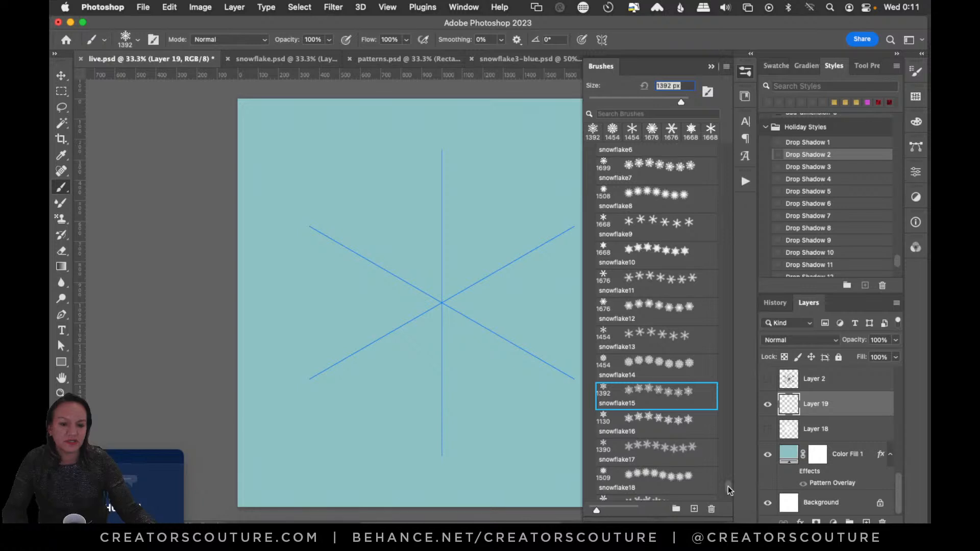
drag(728, 486, 752, 265)
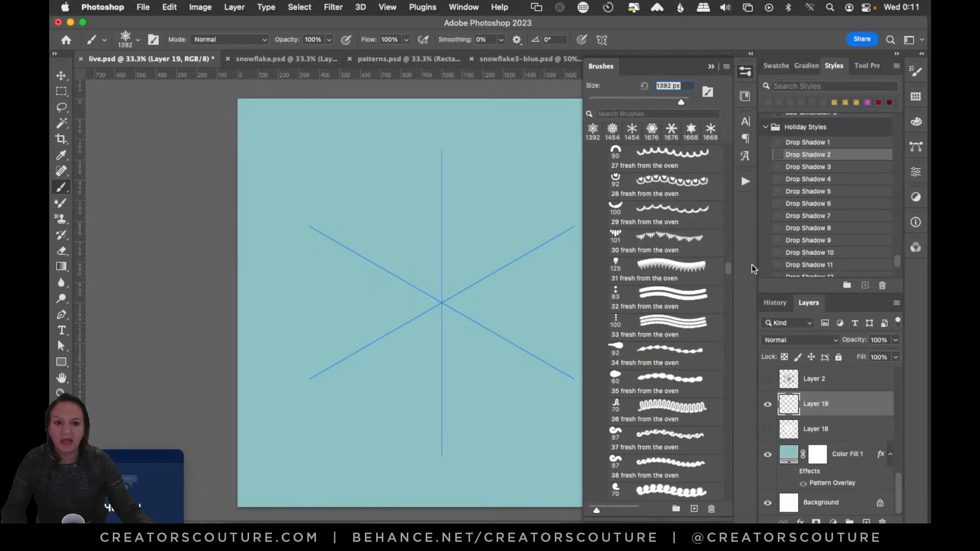
mouse_move(752, 265)
mouse_down()
mouse_move(763, 188)
mouse_move(728, 379)
mouse_move(728, 343)
mouse_up()
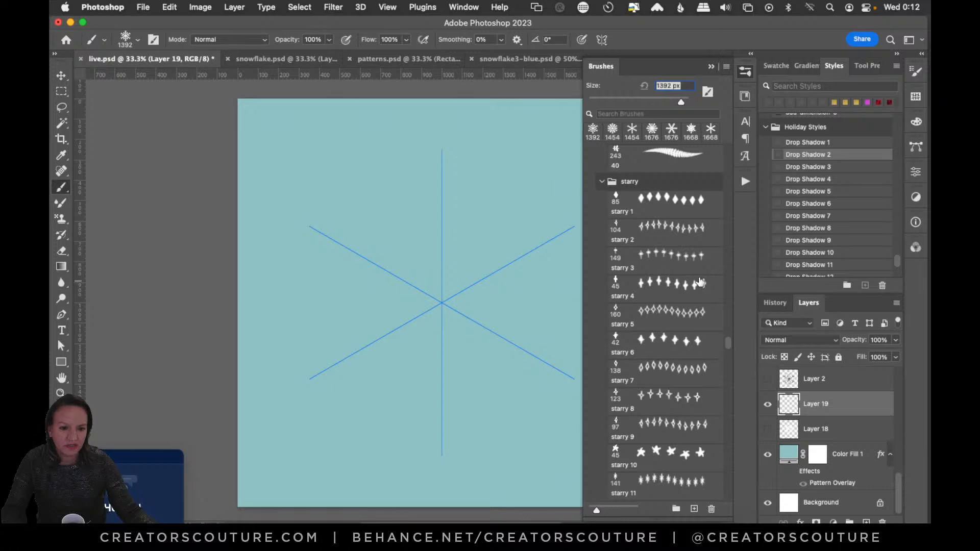
click(710, 204)
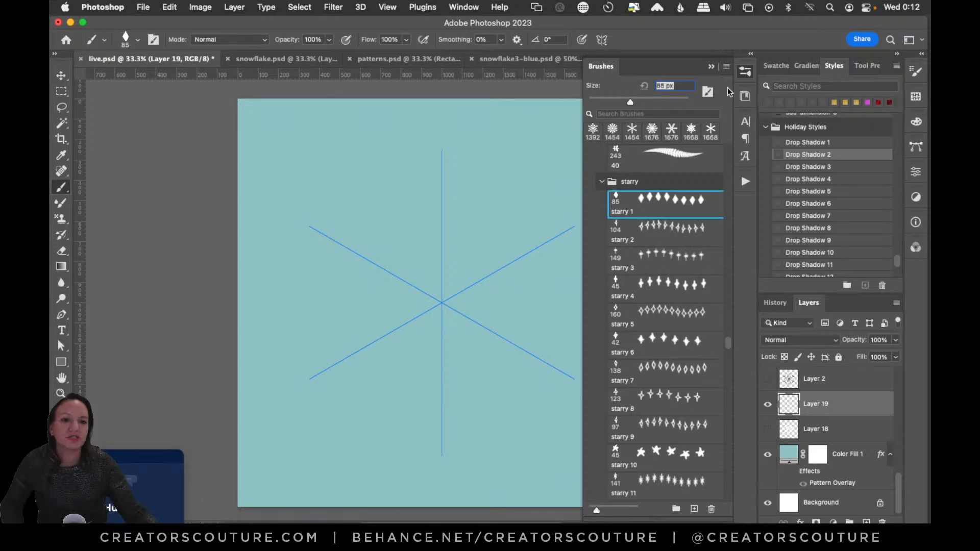
click(746, 71)
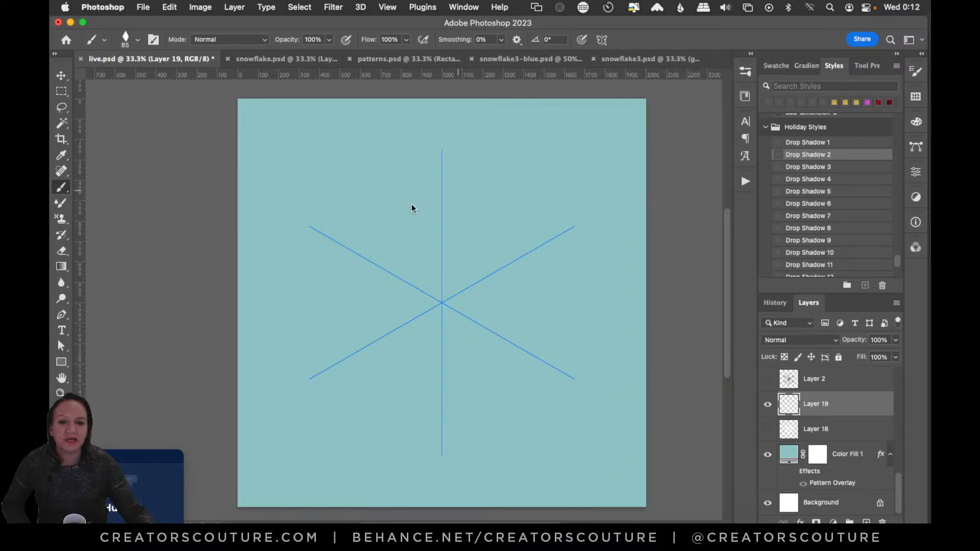
click(603, 39)
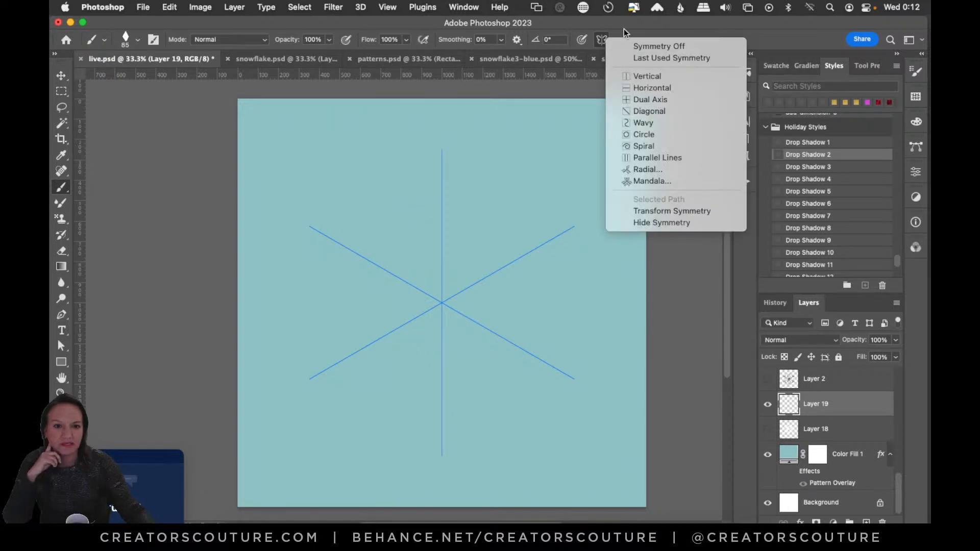
click(624, 29)
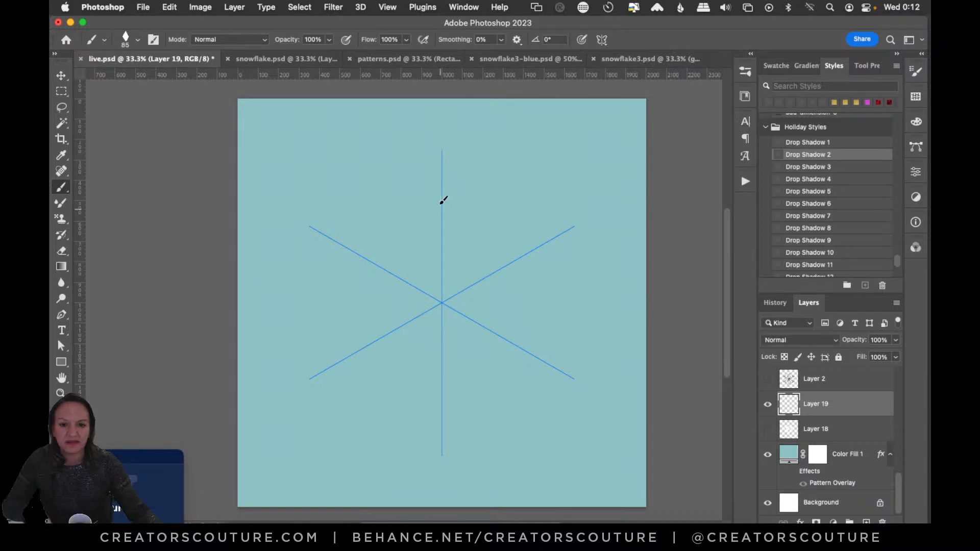
- Paint a white snowflake on Layer 19 with diamond strokes along the vertical guide, branches between the arms and short outer dashes
drag(442, 166, 438, 301)
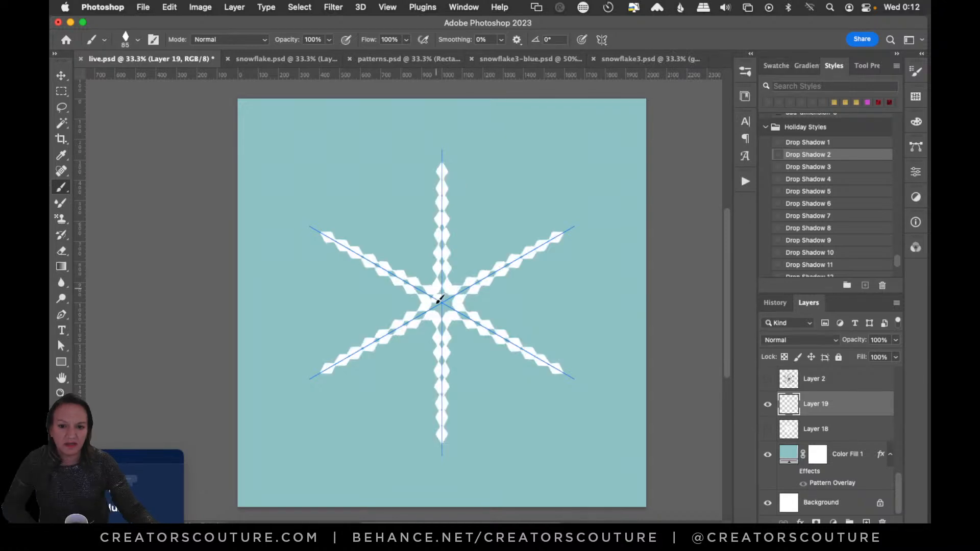
drag(443, 256, 483, 281)
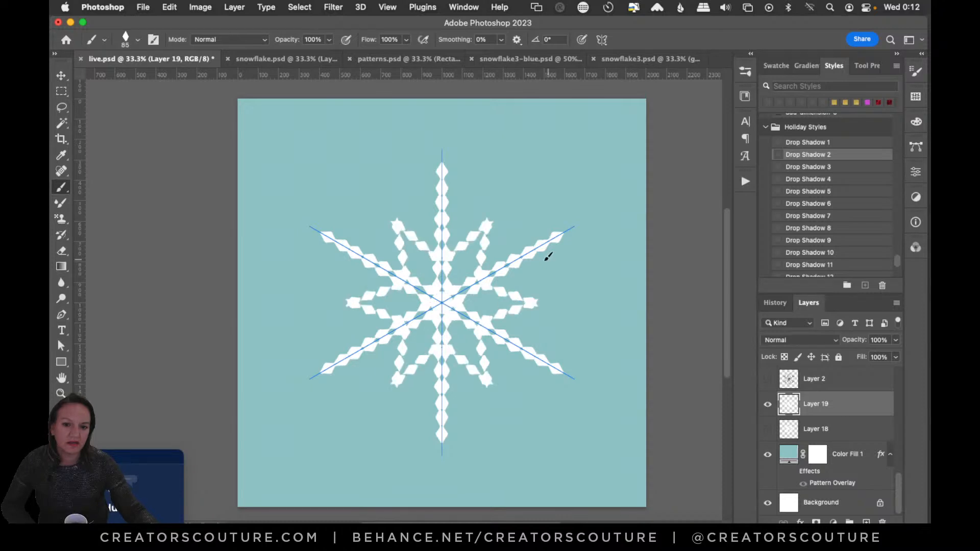
drag(552, 282, 569, 289)
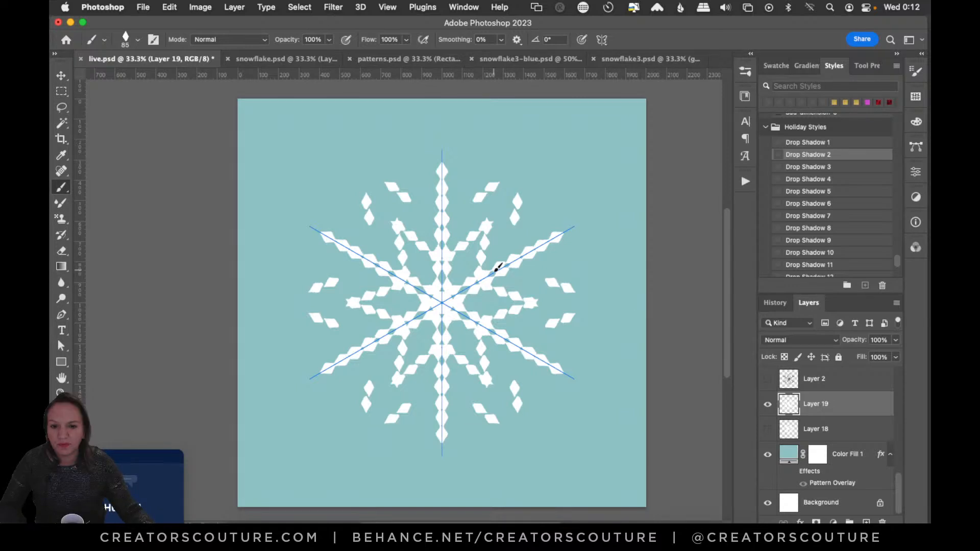
- Examine the tip shape settings of the starry 1 brush and keep starry 1 as the active brush
click(746, 71)
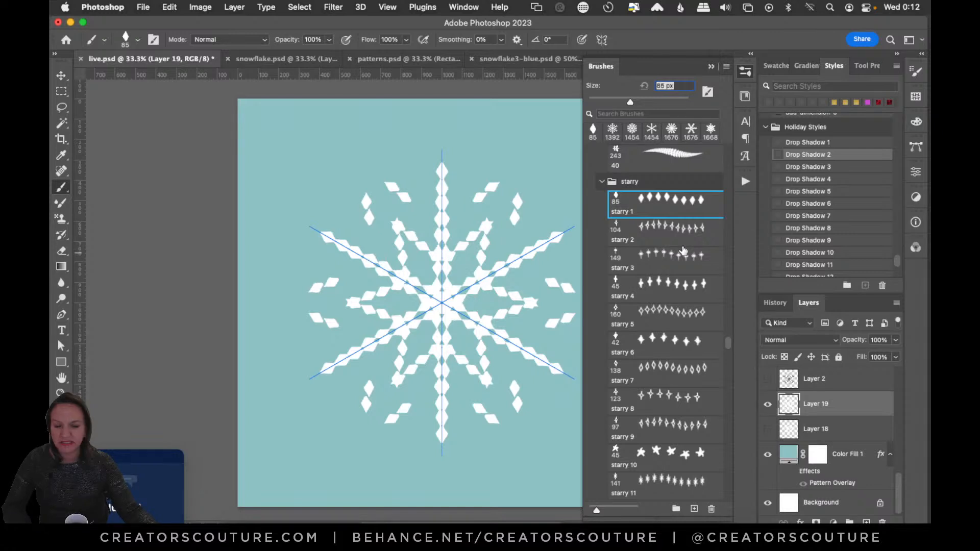
click(918, 74)
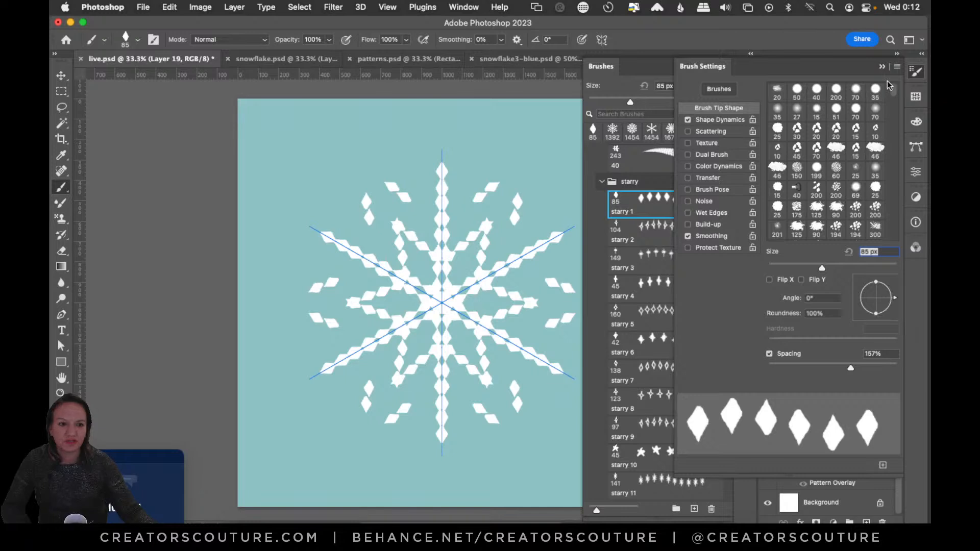
click(616, 153)
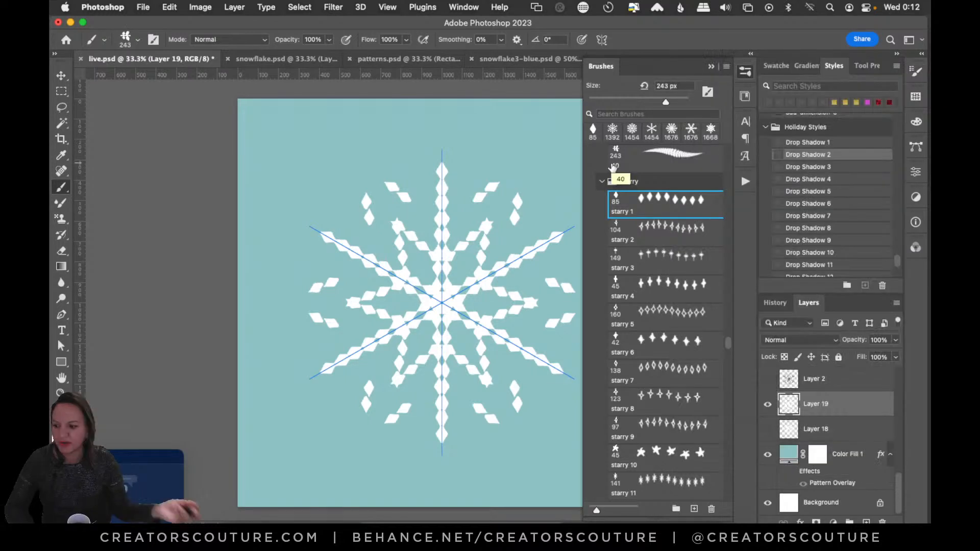
click(633, 203)
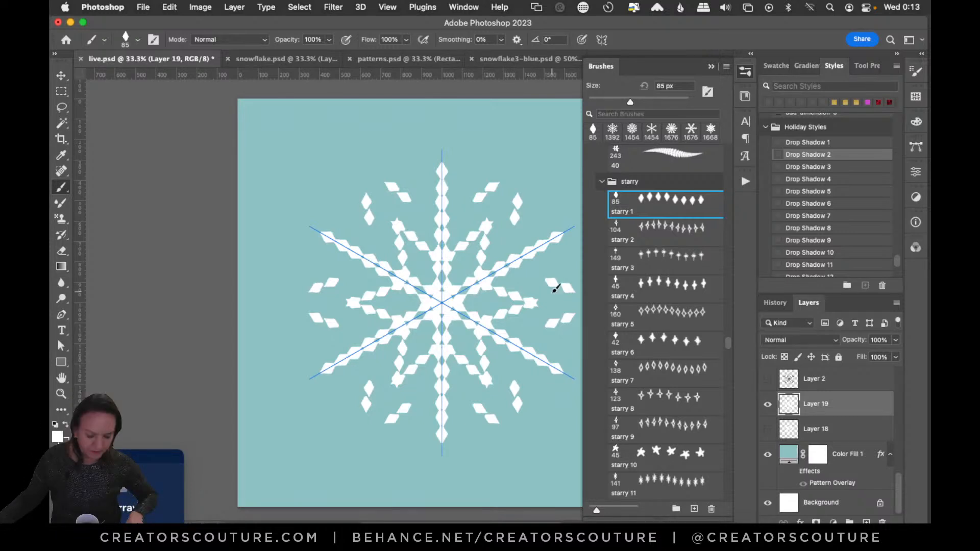
scroll(557, 288, down, 10)
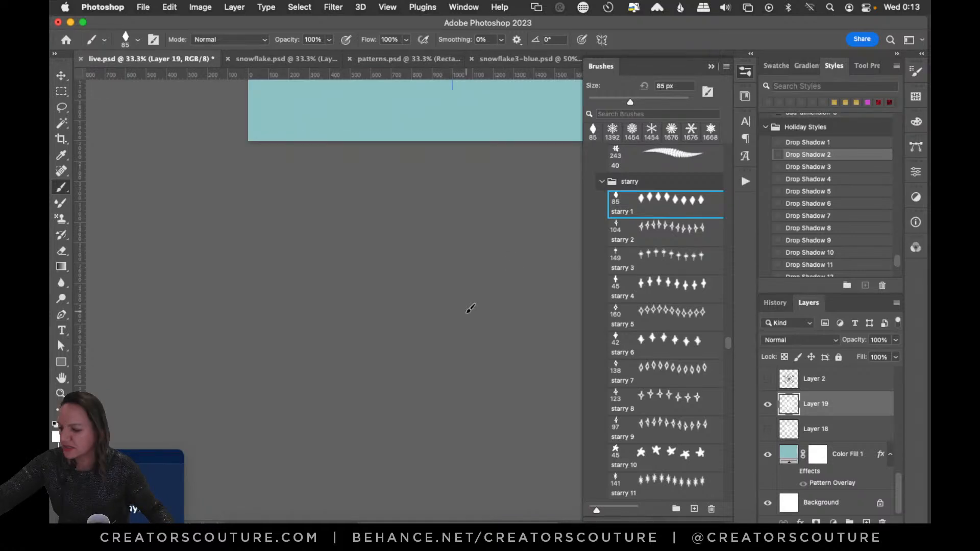
scroll(470, 309, up, 10)
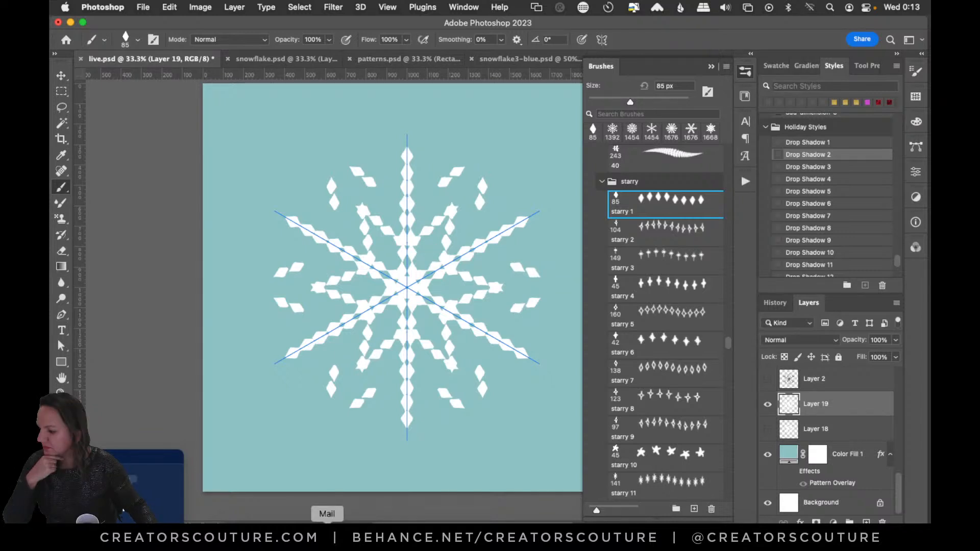
- Switch to Chrome and start an internet speed test on speedtest.net
click(338, 536)
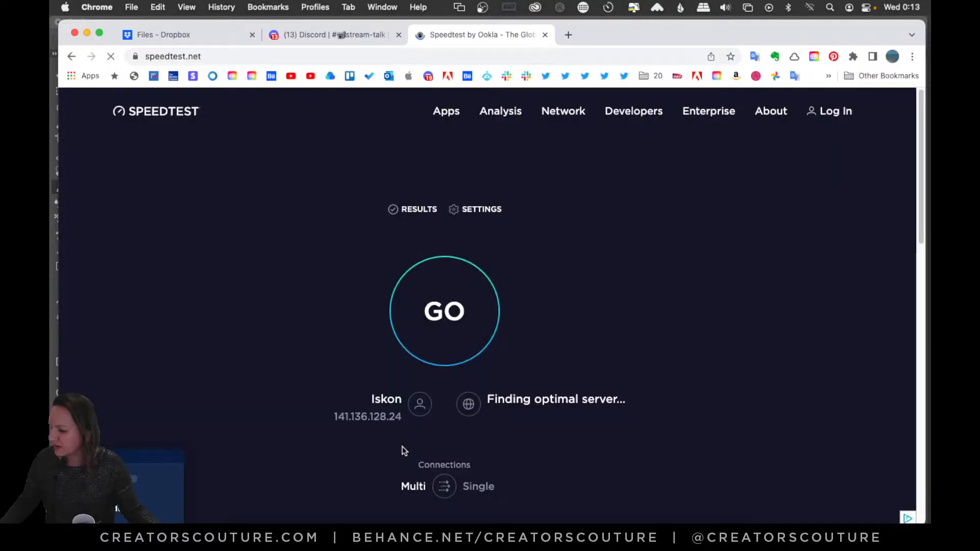
click(438, 310)
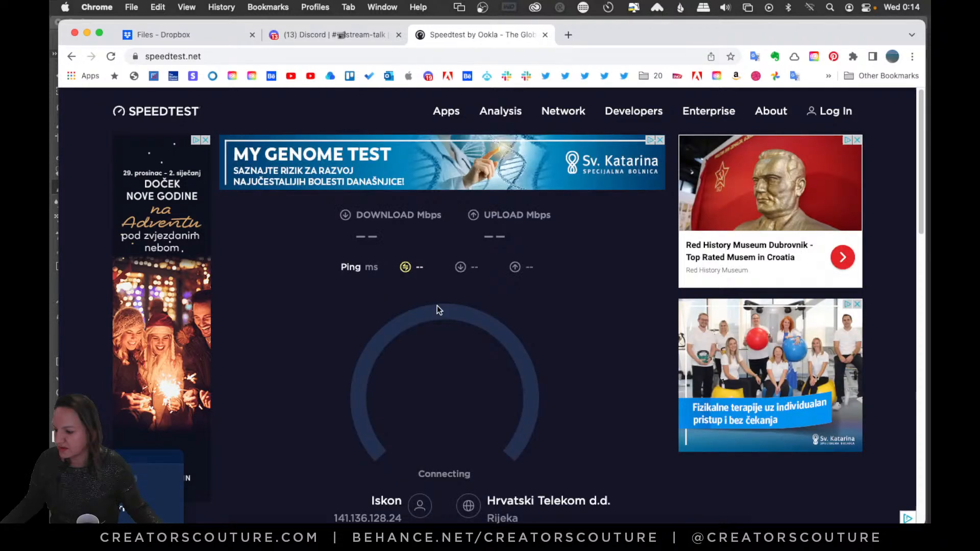